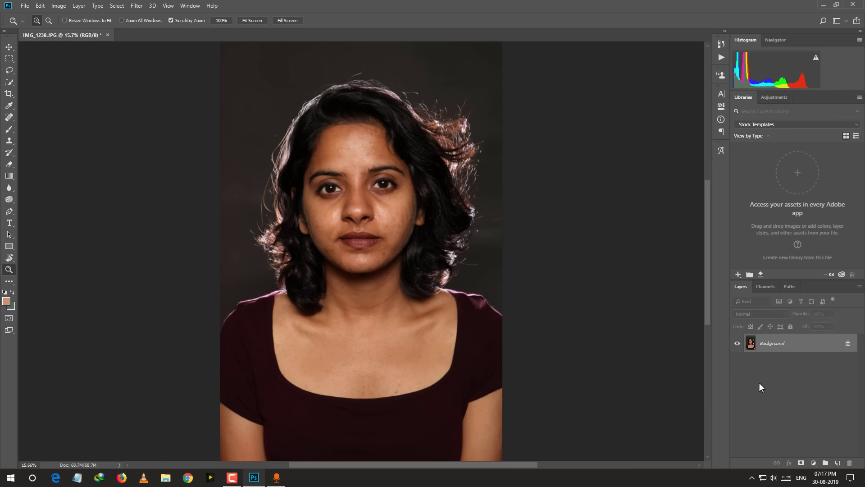
Zoom in to inspect the skin, then fit the whole photo on screen
mouse_move(376, 147)
left_mouse_down()
mouse_move(440, 236)
mouse_move(314, 252)
mouse_move(373, 280)
mouse_move(327, 261)
left_mouse_up()
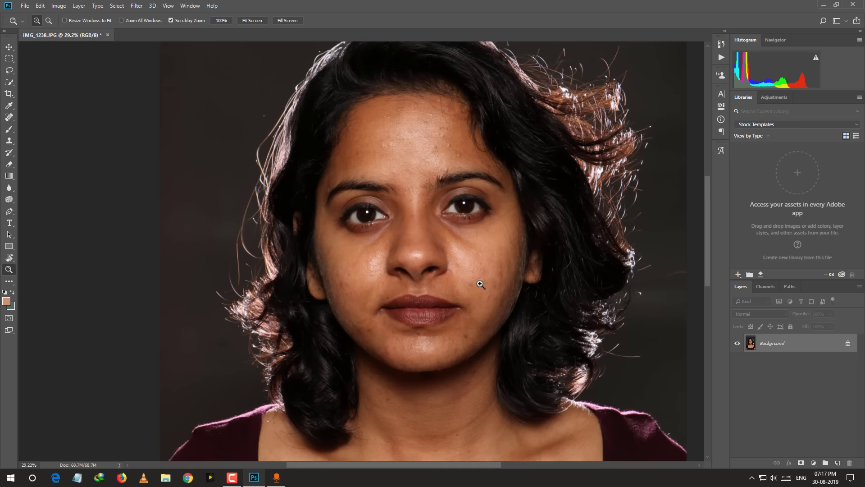
left_click_drag(495, 259, 515, 276)
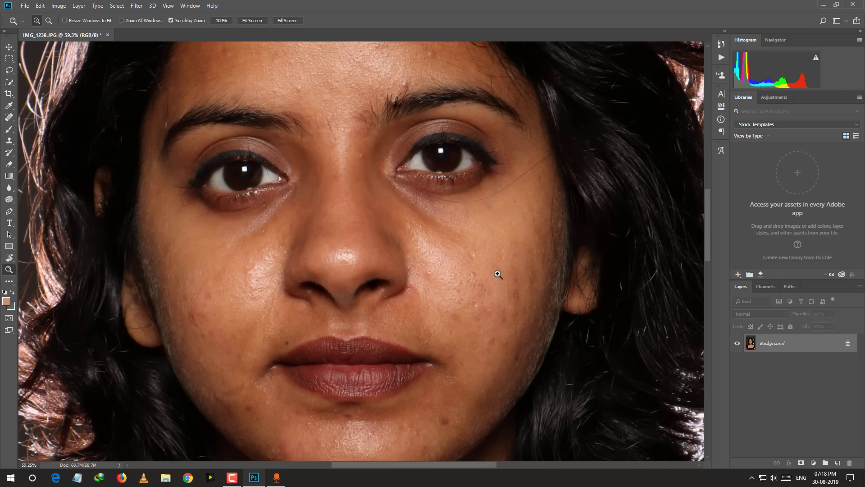
right_click(255, 245)
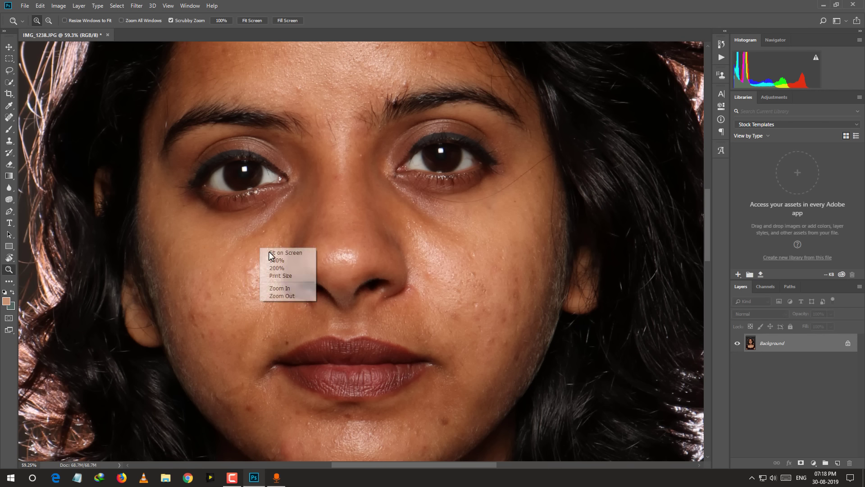
left_click(276, 248)
Duplicate the Background to Layer 1 and open Selective Color for it on the zoomed face
key("ctrl+j")
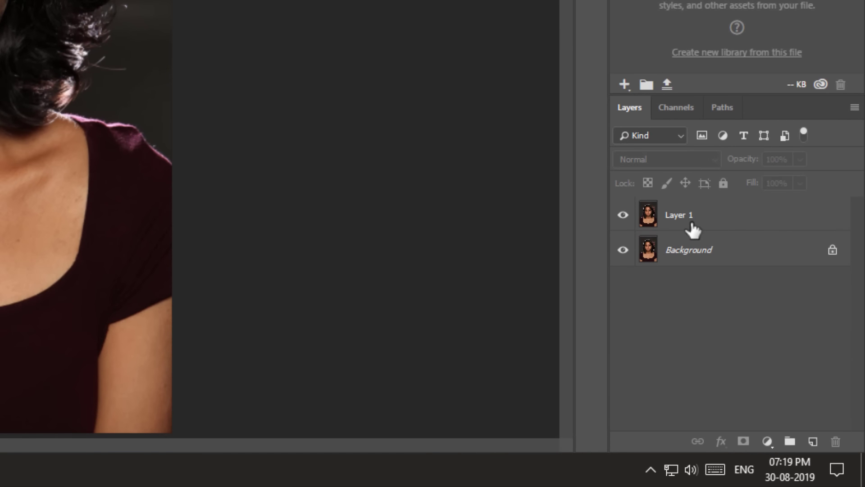
left_click(724, 225)
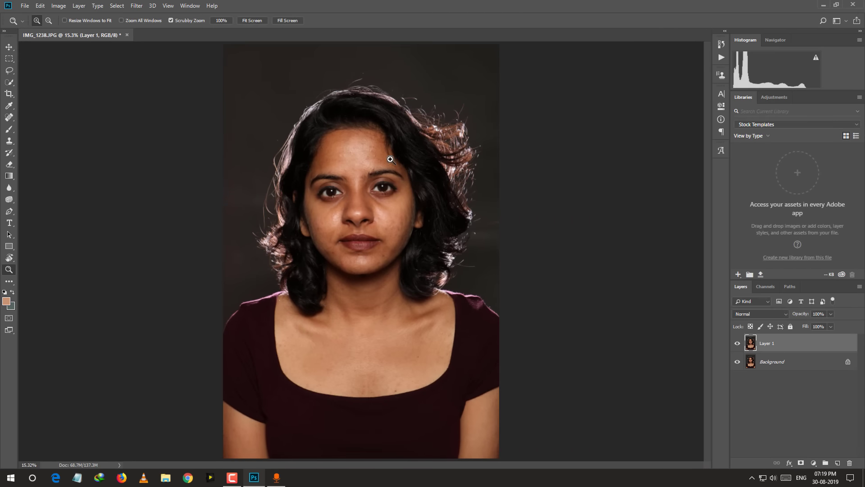
left_click_drag(406, 201, 399, 193)
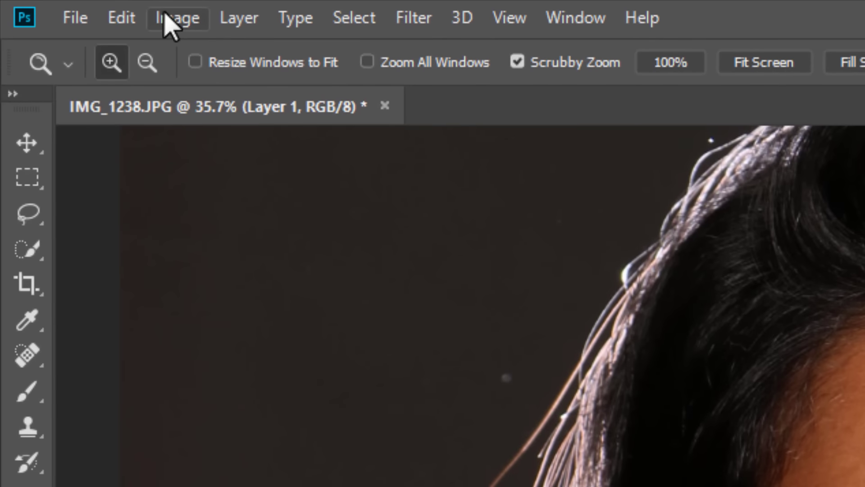
left_click(57, 6)
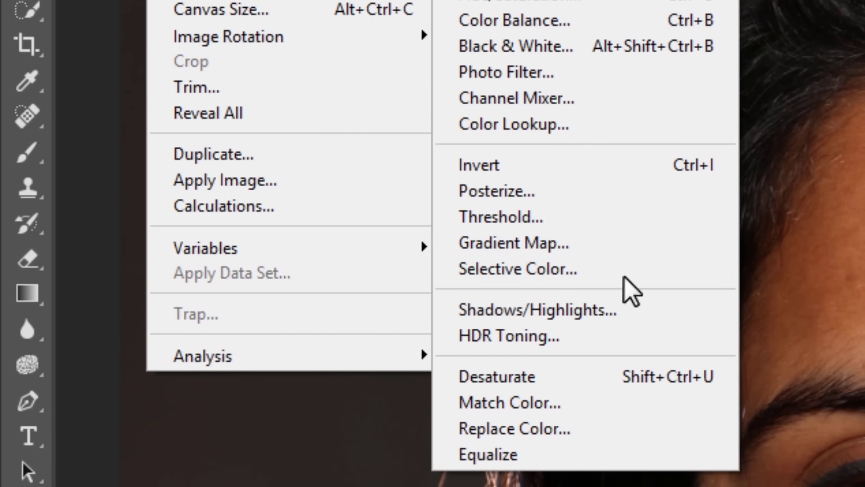
left_click(613, 268)
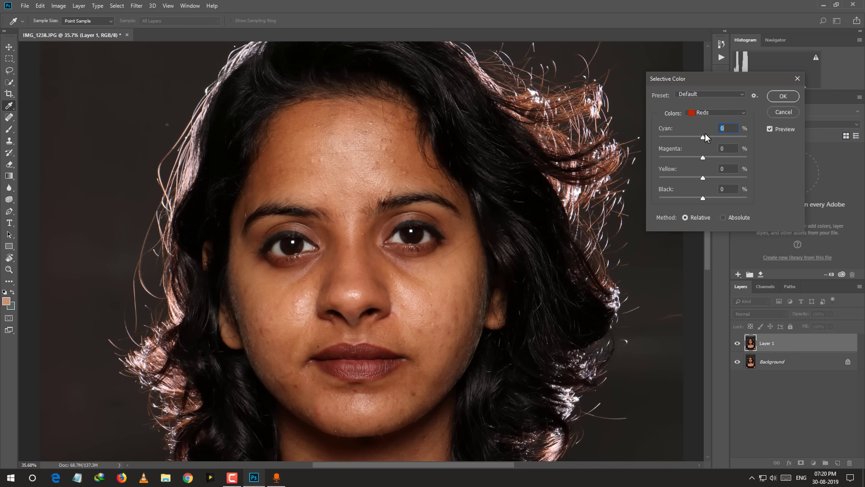
Set the Reds to Cyan +14, Magenta -2, Yellow -8 and Black +1
left_click_drag(704, 158, 696, 198)
key("alt+2")
mouse_move(701, 158)
left_mouse_down()
mouse_move(710, 177)
mouse_move(675, 198)
left_mouse_up()
left_click(705, 113)
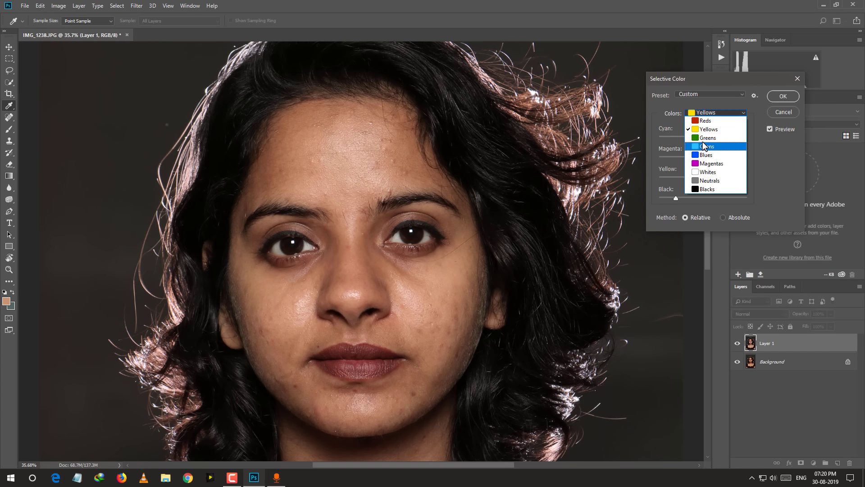
Toggle Preview to compare before and after, then apply the Selective Color adjustment
left_click(771, 129)
left_click(770, 129)
left_click(770, 129)
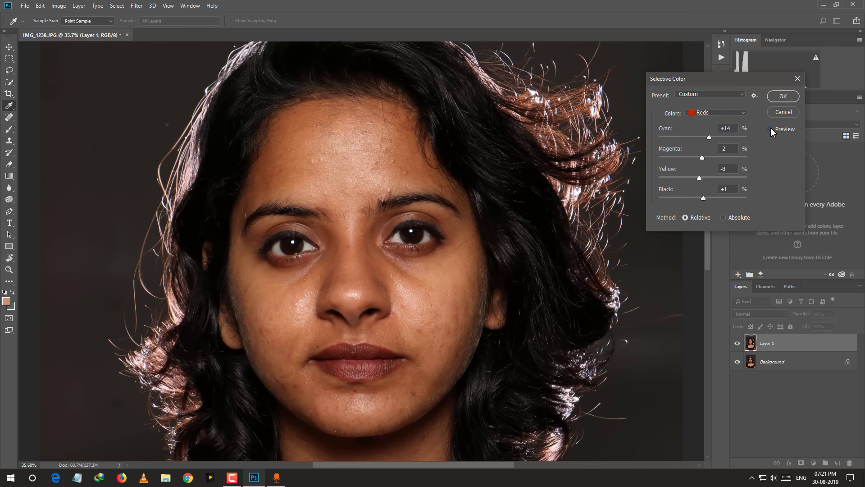
left_click(771, 129)
left_click(770, 128)
left_click(770, 128)
left_click(783, 97)
Zoom into the forehead and select the Spot Healing Brush Tool
key("z")
mouse_move(471, 293)
left_mouse_down()
mouse_move(406, 370)
mouse_move(340, 139)
mouse_move(423, 301)
left_mouse_up()
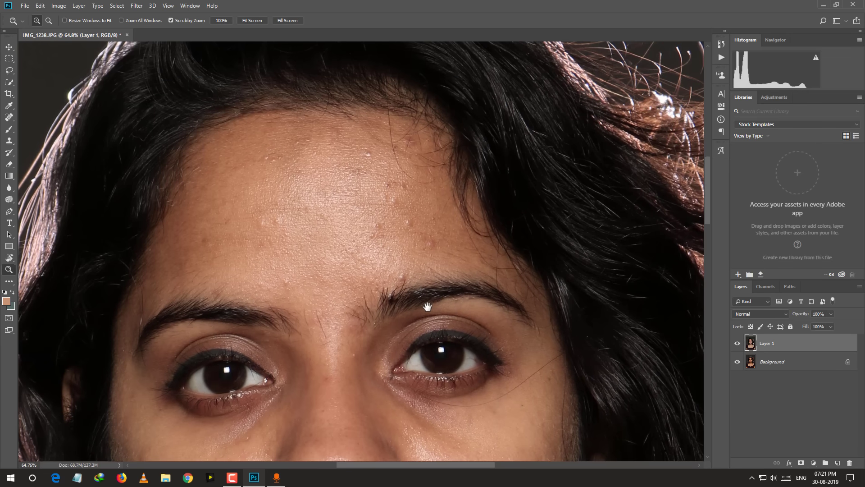
left_click_drag(403, 222, 412, 238)
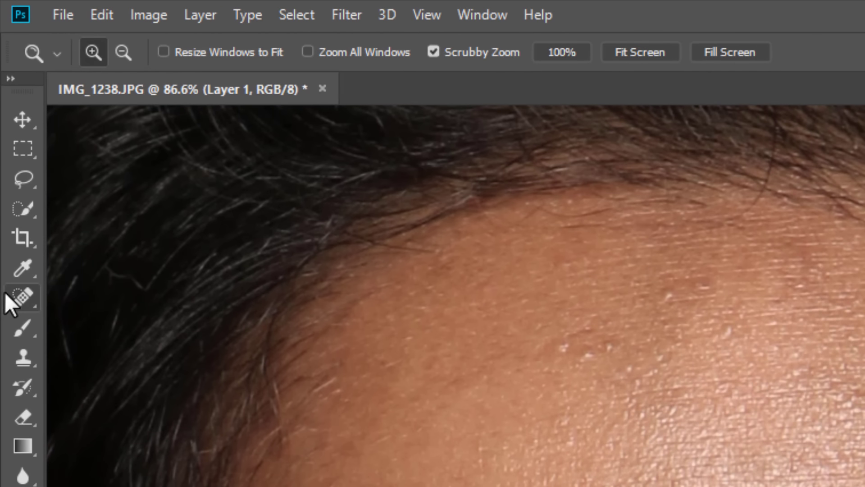
left_click(9, 117)
right_click(14, 298)
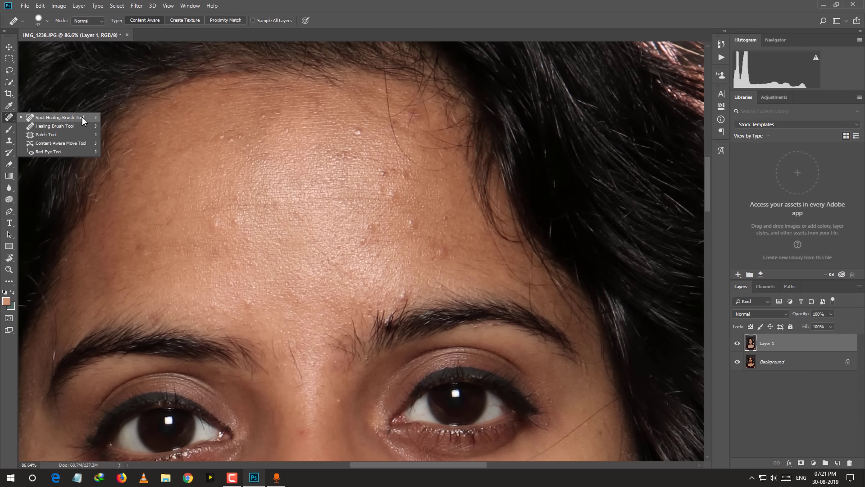
left_click(82, 117)
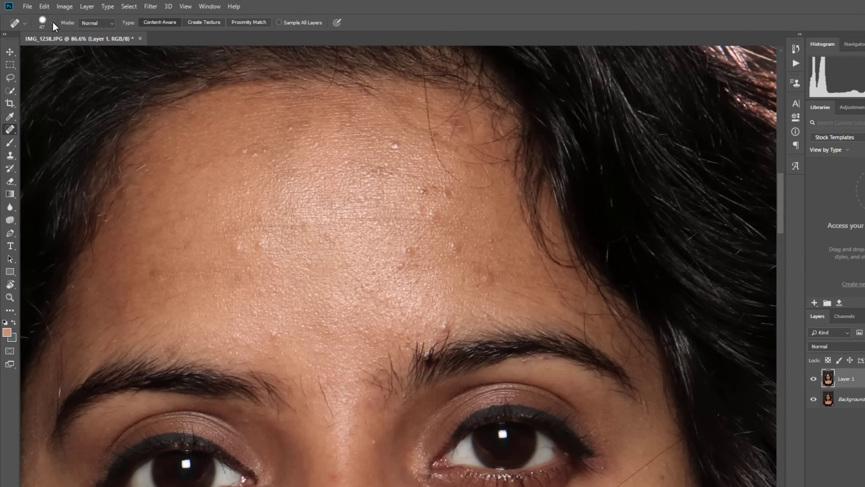
Set the healing brush to 70 px size and 73% hardness
left_click(47, 21)
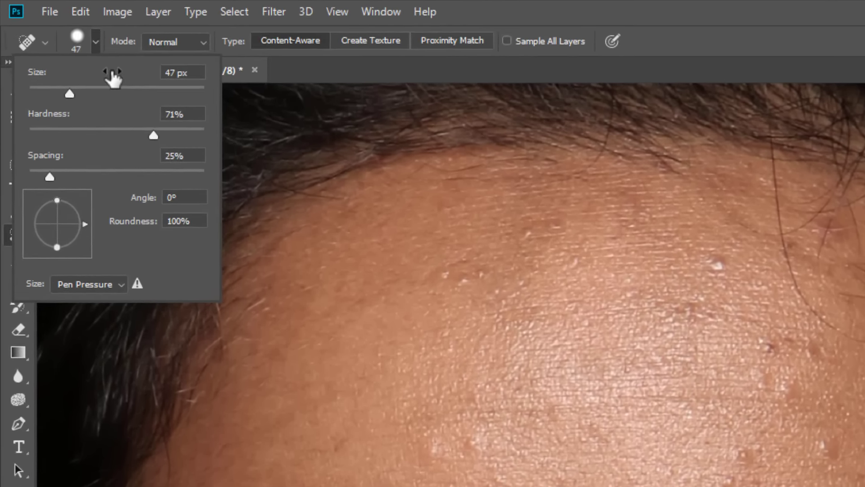
left_click_drag(36, 46, 48, 46)
left_click_drag(110, 108, 102, 108)
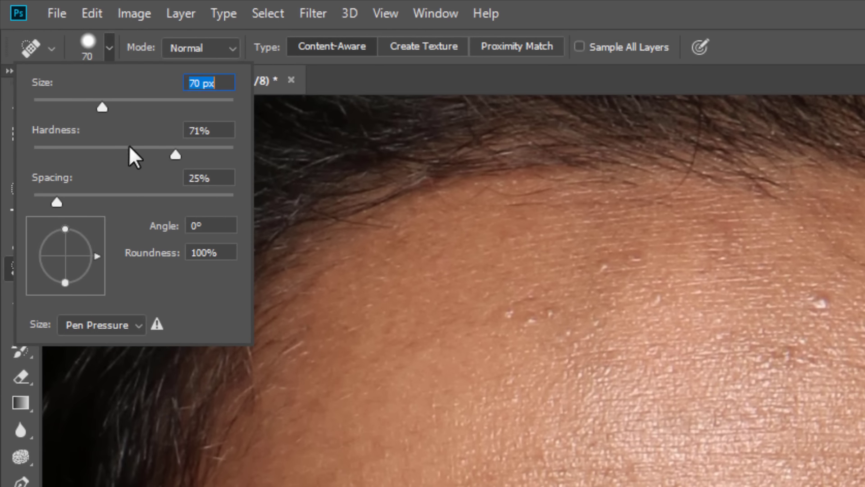
left_click_drag(176, 154, 171, 154)
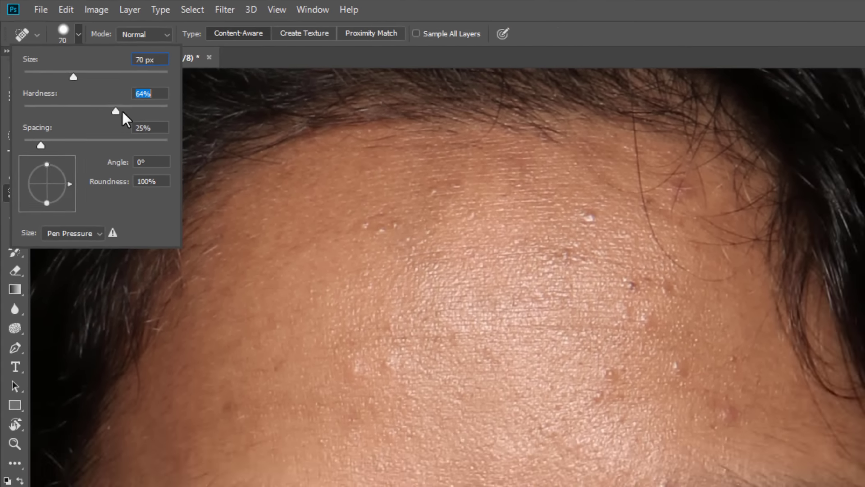
left_click_drag(123, 112, 129, 110)
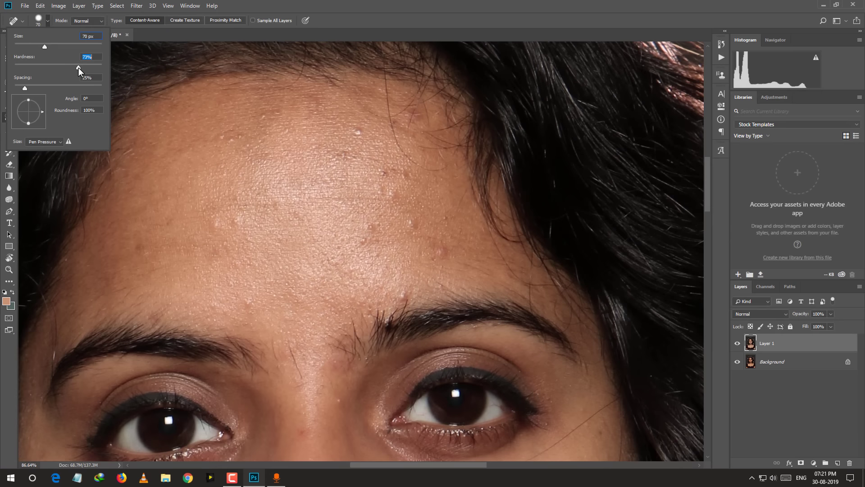
Spot-heal the white and light blemishes across the forehead and near the eyebrows
left_click(413, 4)
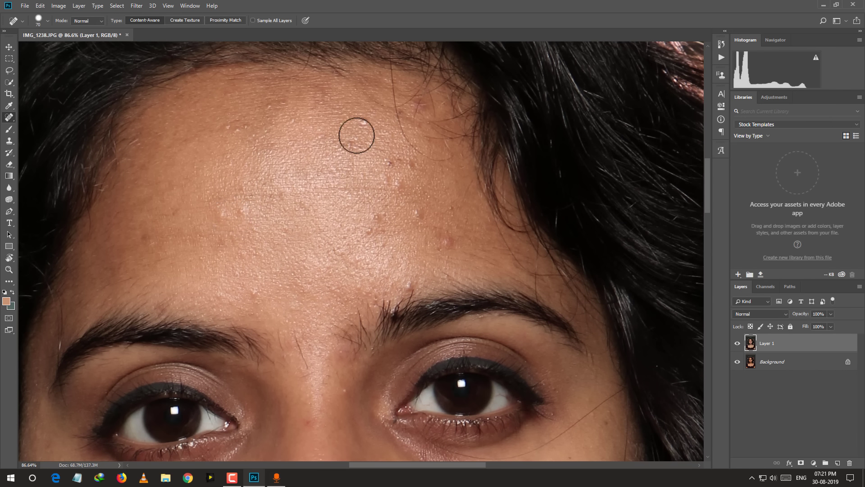
left_click(363, 122)
key("bracketleft")
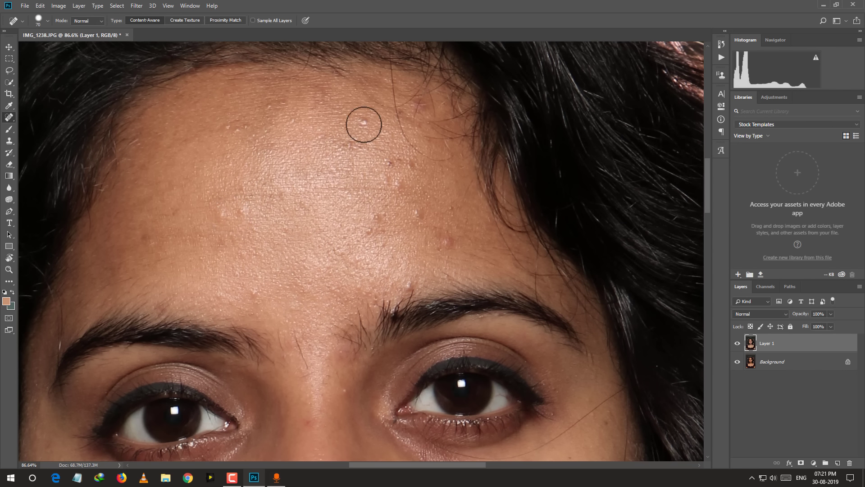
left_click(388, 162)
left_click(399, 185)
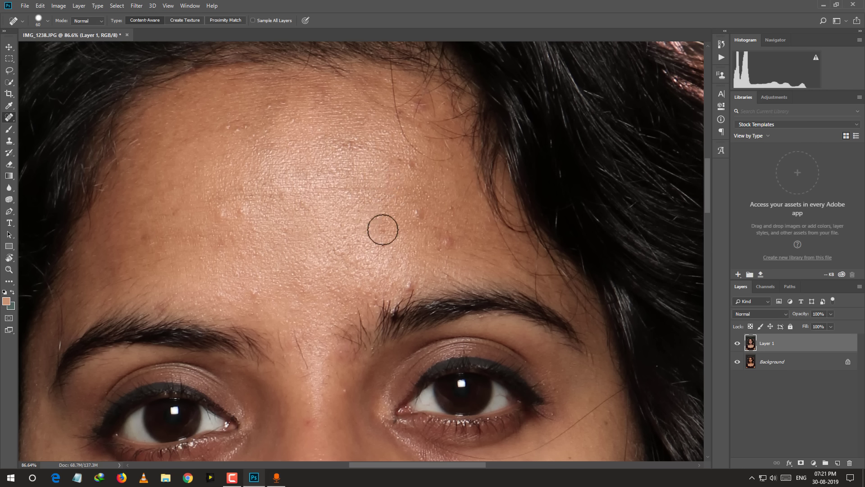
left_click(421, 212)
left_click(408, 284)
left_click(240, 209)
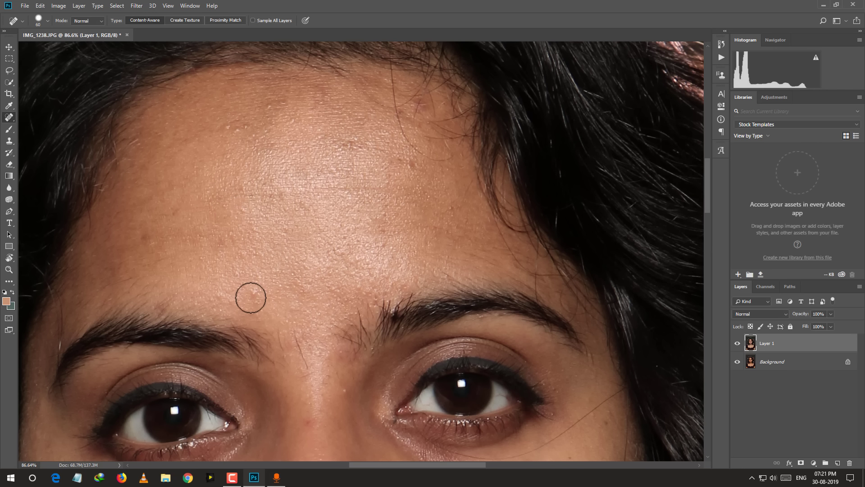
left_click(233, 299)
left_click(148, 241)
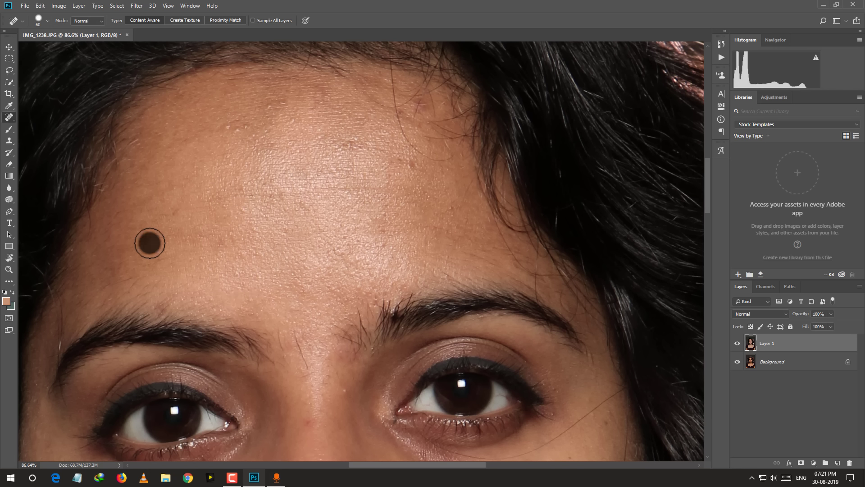
left_click(170, 208)
left_click(224, 128)
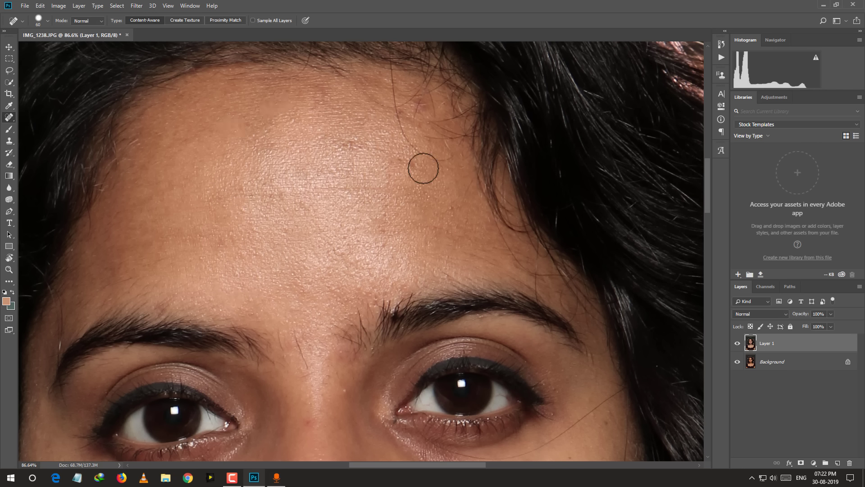
With a smaller brush, spot-heal the blemishes on the cheek
scroll(422, 166, "down", 5)
key("bracketleft")
key("bracketleft")
left_click(388, 239)
left_click(392, 313)
left_click(418, 251)
left_click(392, 223)
left_click(359, 265)
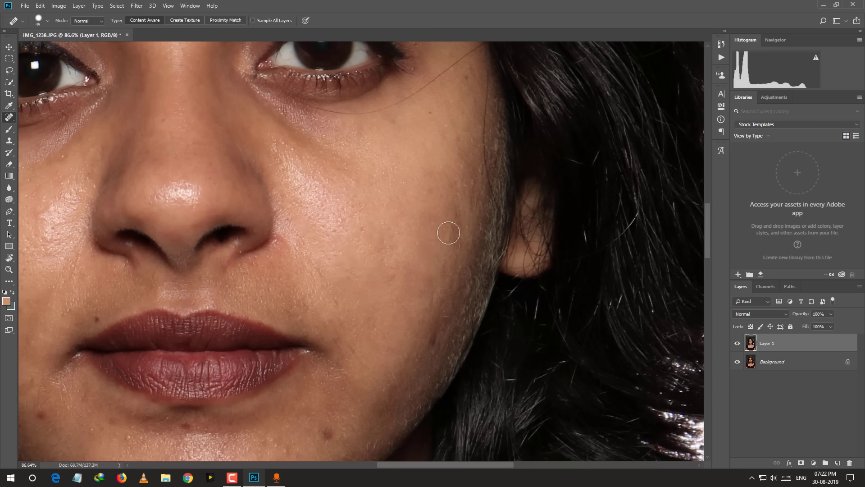
Scroll the view around to show the whole portrait
scroll(434, 268, "down", 5)
scroll(121, 225, "up", 4)
scroll(135, 223, "left", 3)
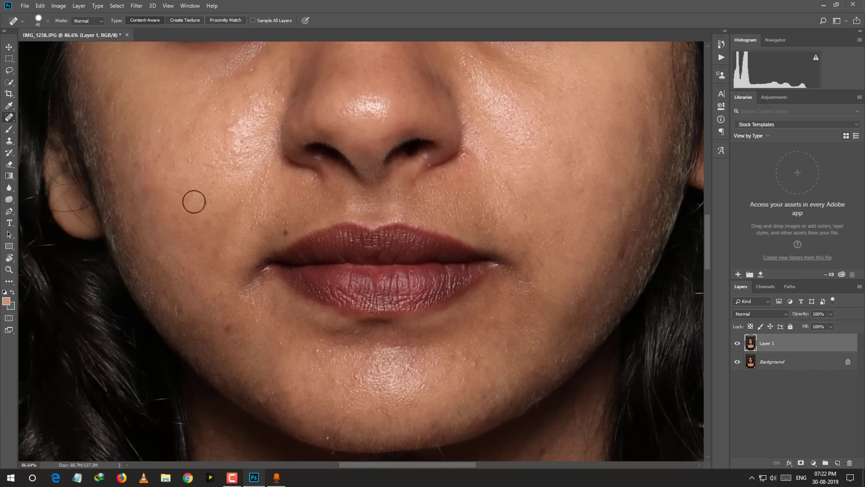
scroll(207, 221, "up", 5)
scroll(367, 222, "up", 1)
scroll(342, 239, "up", 5)
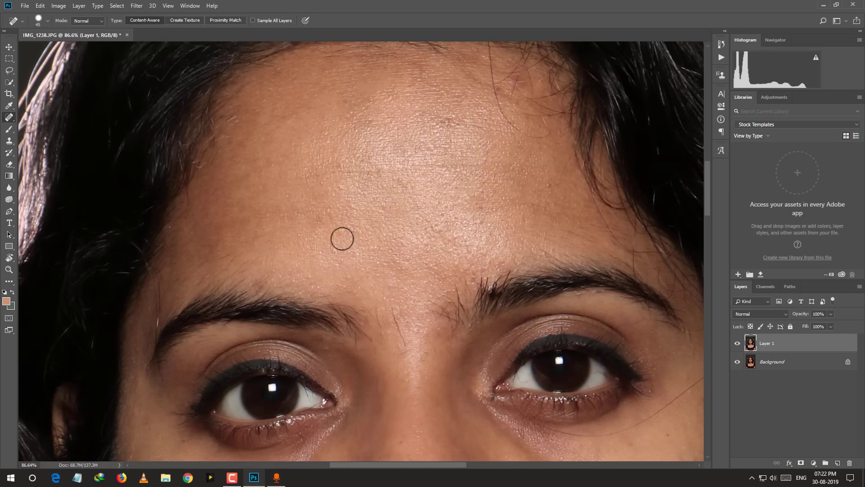
scroll(356, 225, "down", 5)
scroll(357, 285, "up", 6)
key("z")
key("ctrl+0")
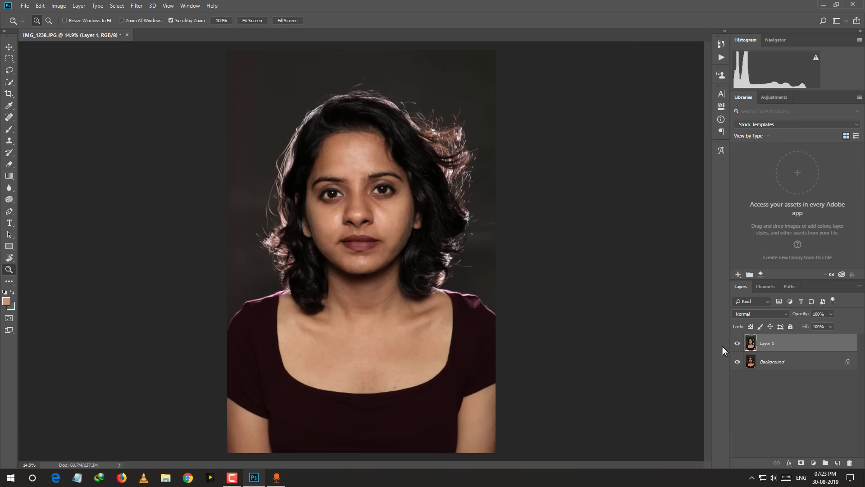
left_click(737, 344)
mouse_move(403, 220)
left_mouse_down()
mouse_move(482, 305)
mouse_move(457, 294)
left_mouse_up()
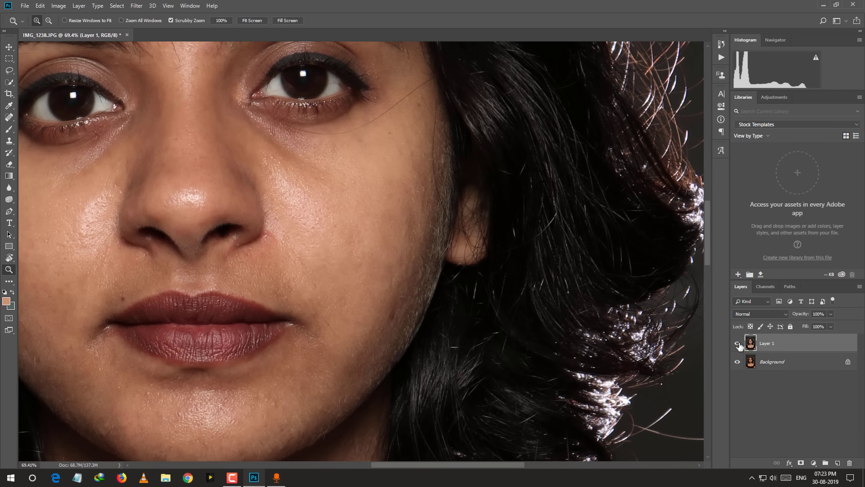
left_click(737, 343)
left_click(737, 344)
left_click(737, 344)
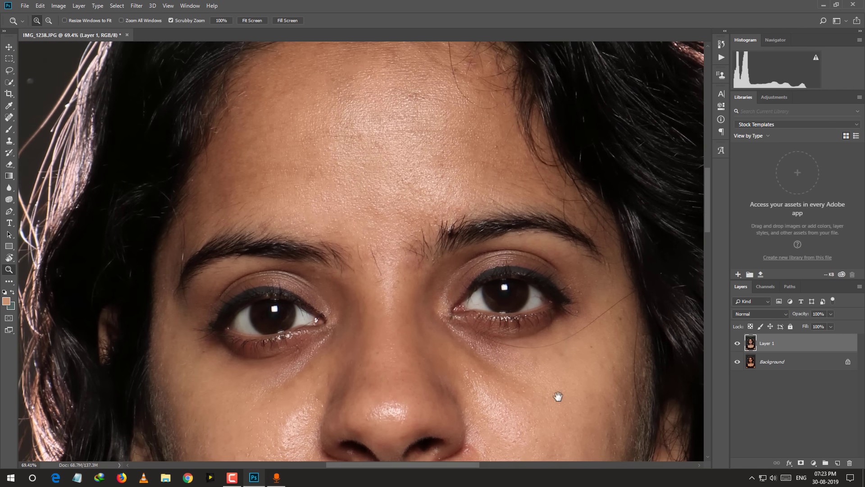
left_click_drag(238, 160, 556, 394)
mouse_move(506, 185)
left_mouse_down()
mouse_move(523, 351)
mouse_move(557, 352)
mouse_move(529, 344)
left_mouse_up()
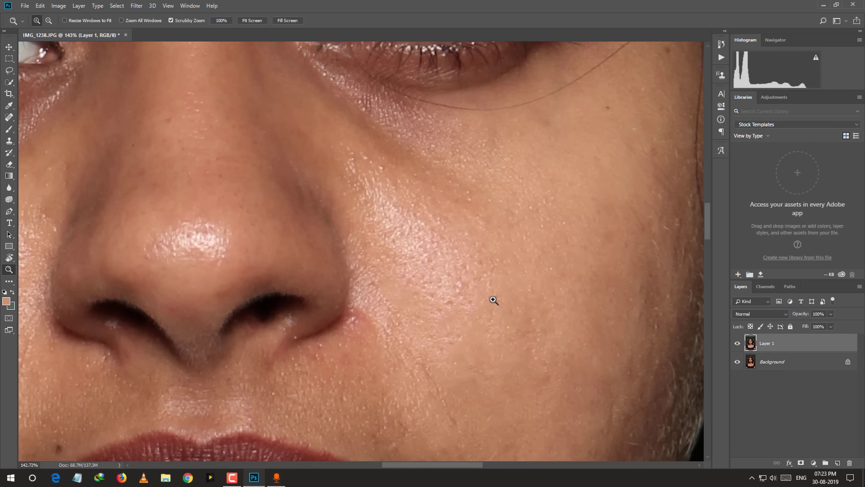
key("j")
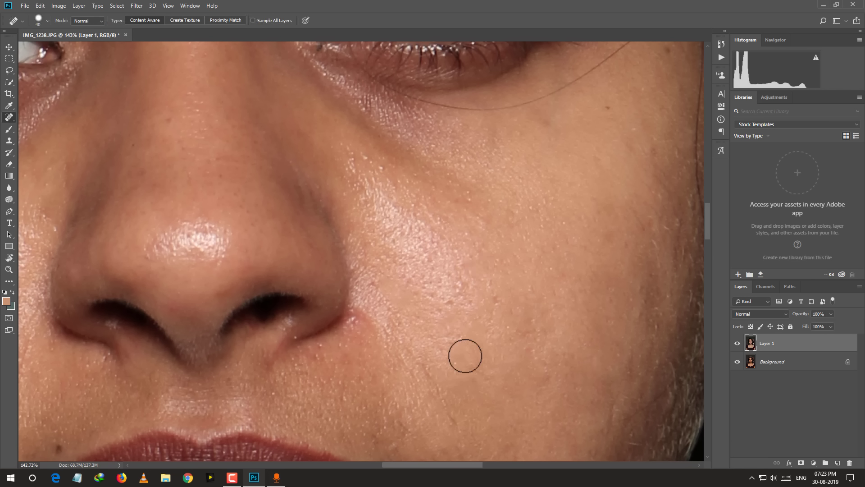
key("z")
mouse_move(500, 341)
left_mouse_down()
mouse_move(431, 388)
mouse_move(388, 336)
left_mouse_up()
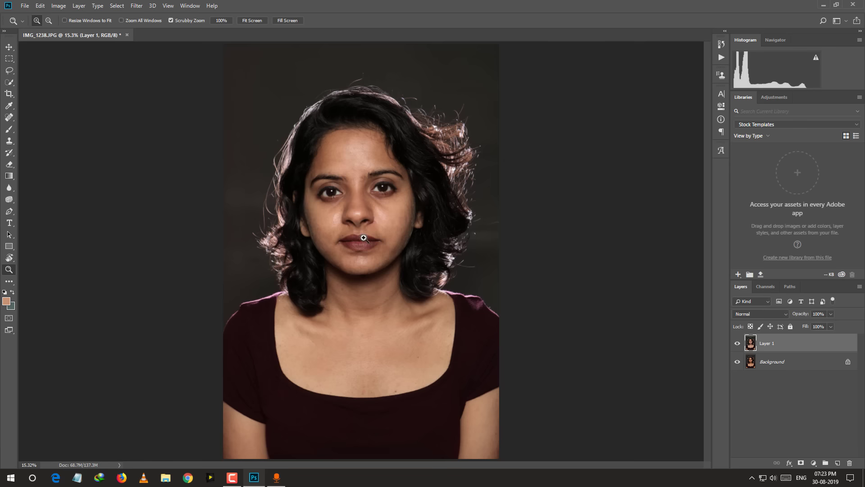
left_click_drag(363, 238, 379, 237)
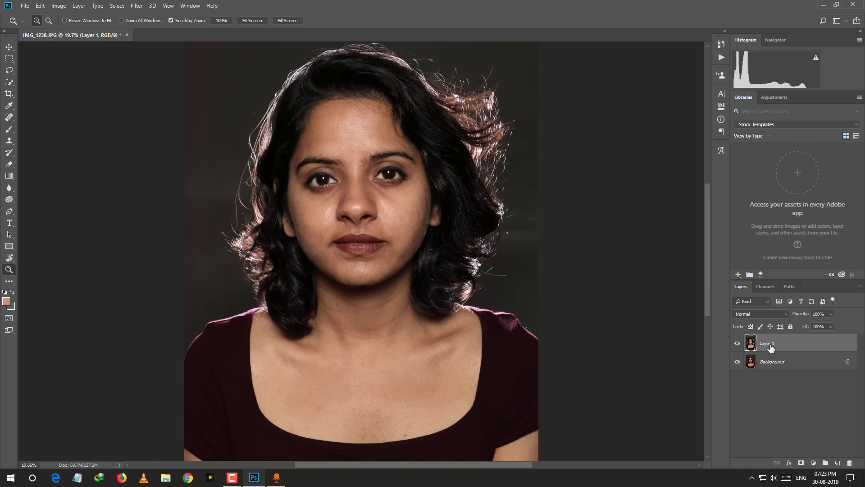
Duplicate Layer 1 and convert Layer 1 copy into a Smart Object
key("ctrl+j")
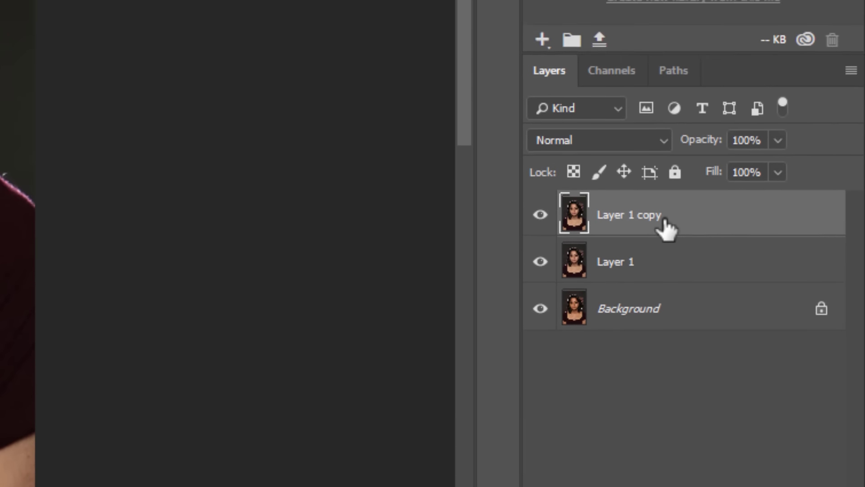
right_click(761, 323)
left_click(721, 211)
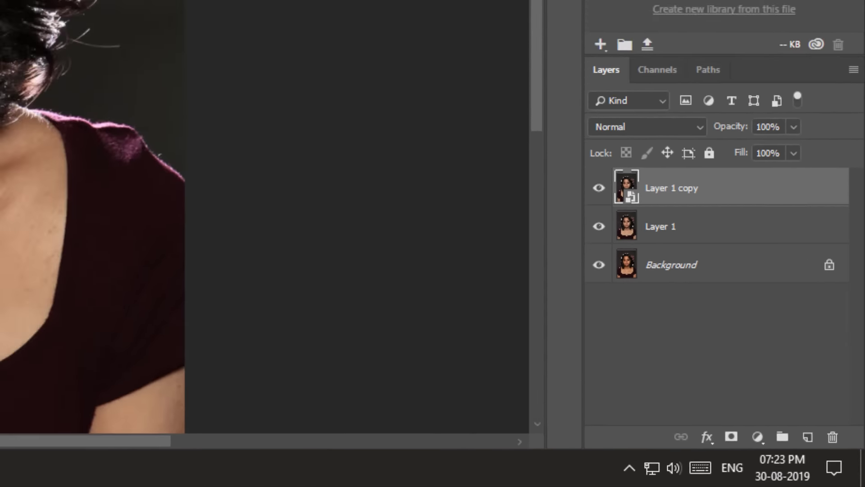
left_click(421, 247)
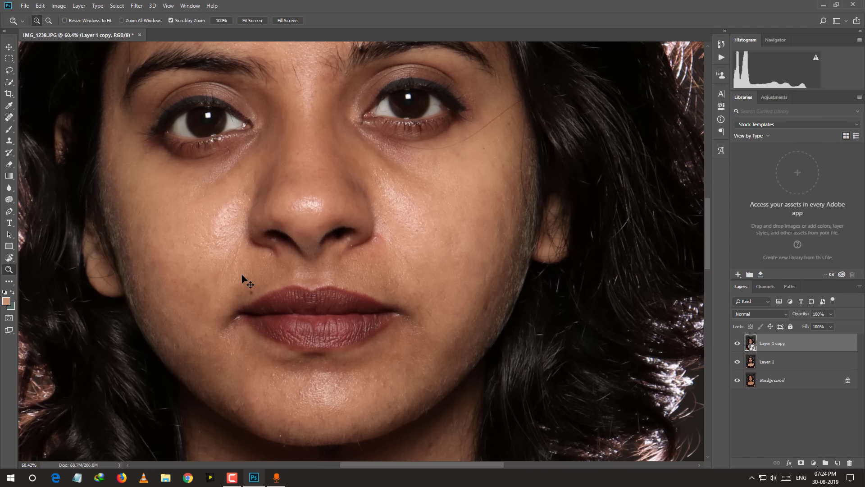
Invert Layer 1 copy as a smart filter and set its blend mode to Vivid Light
key("ctrl+i")
left_click_drag(501, 333, 482, 312)
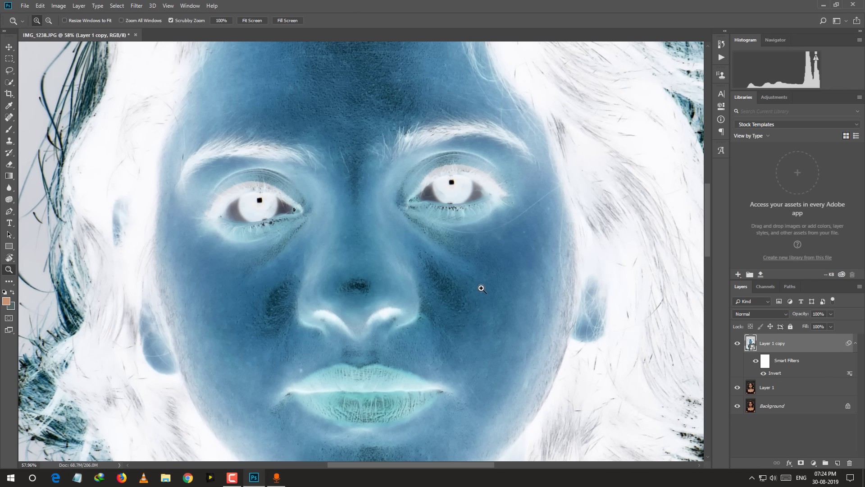
left_click_drag(481, 288, 454, 300)
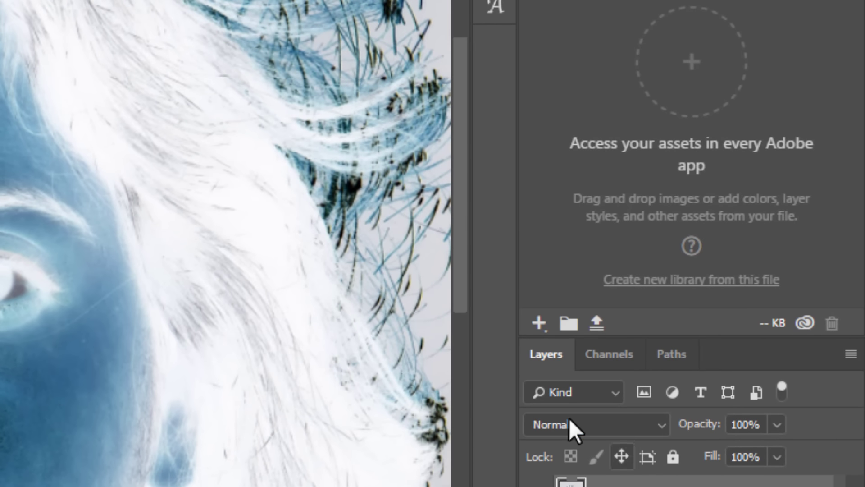
left_click(569, 418)
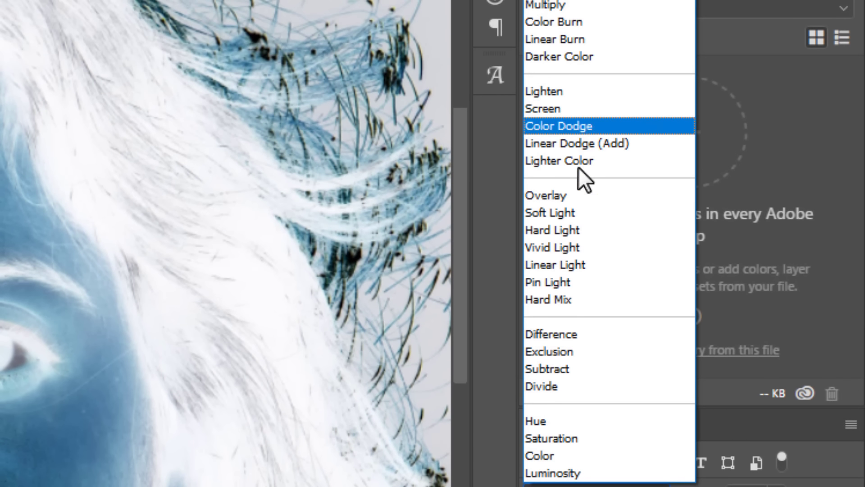
left_click(577, 243)
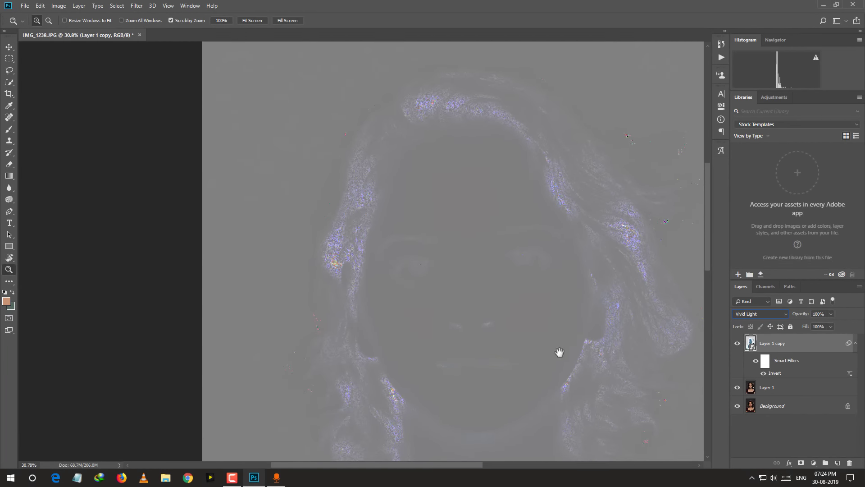
left_click_drag(558, 351, 463, 326)
scroll(389, 271, "up", 3)
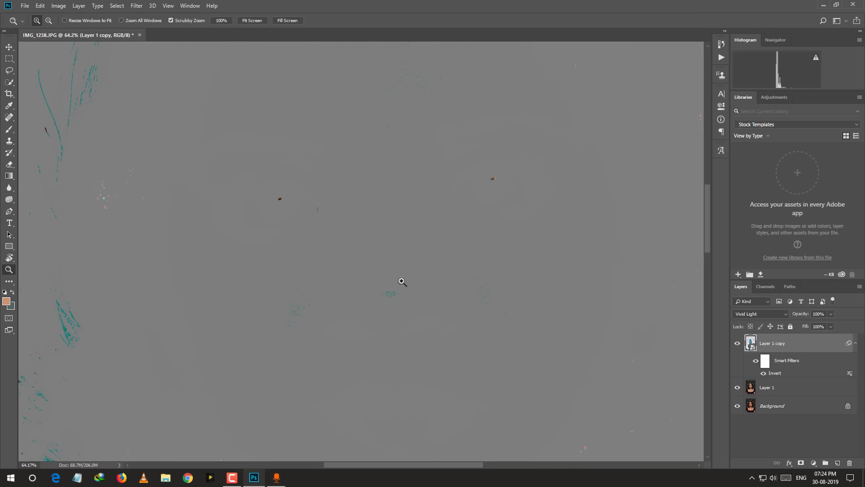
scroll(450, 286, "down", 5)
Apply a High Pass filter with a 15.3-pixel radius to Layer 1 copy
left_click(136, 6)
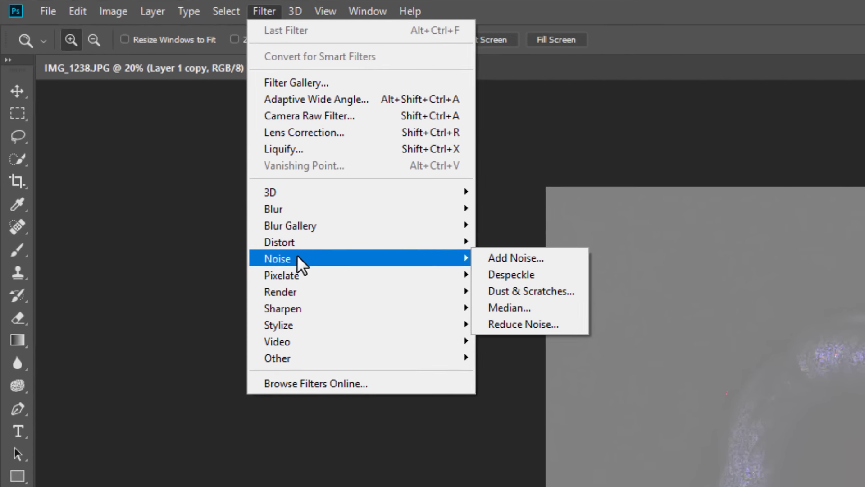
mouse_move(291, 384)
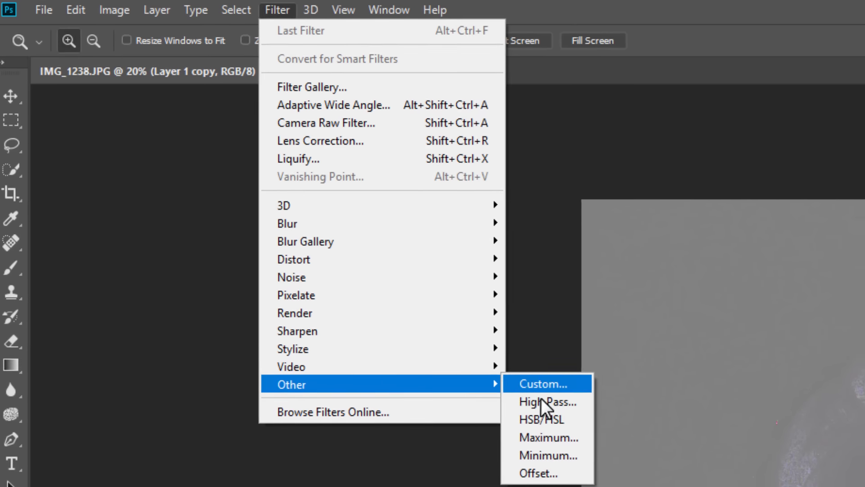
left_click(542, 398)
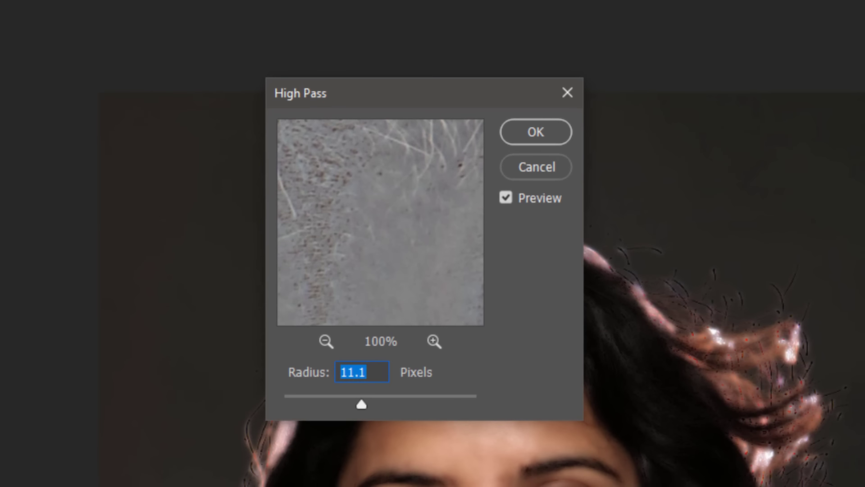
left_click_drag(361, 400, 364, 397)
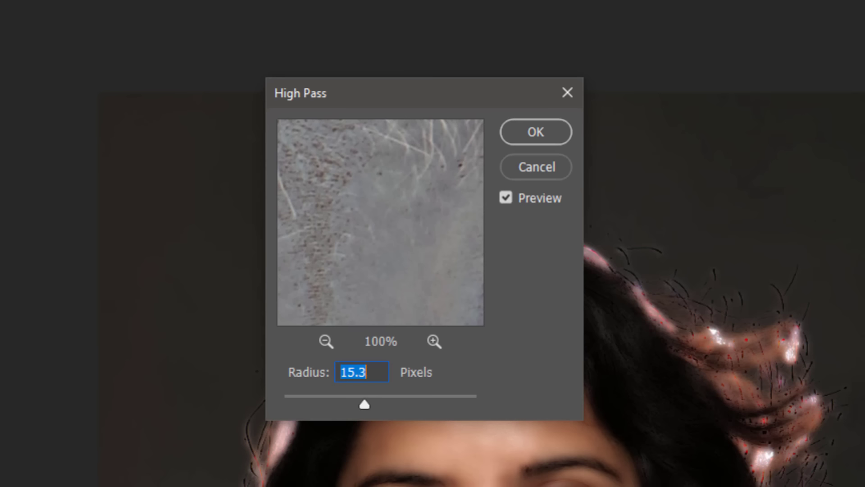
left_click(549, 130)
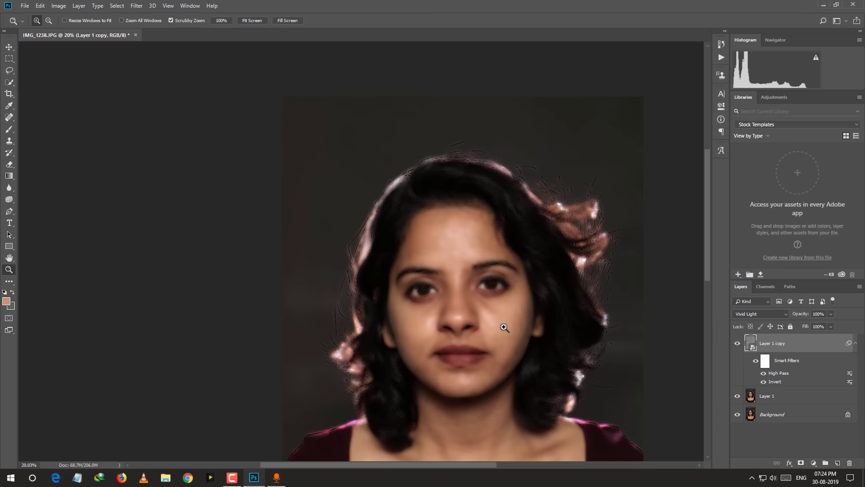
mouse_move(502, 328)
left_mouse_down()
mouse_move(564, 386)
mouse_move(547, 376)
left_mouse_up()
mouse_move(402, 323)
left_mouse_down()
mouse_move(401, 293)
mouse_move(396, 310)
left_mouse_up()
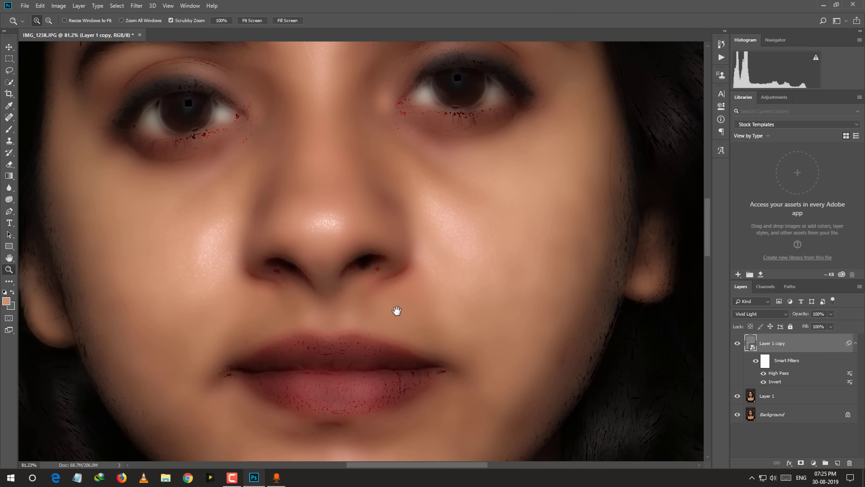
Apply a Gaussian Blur with an 8.8-pixel radius to Layer 1 copy
left_click(137, 6)
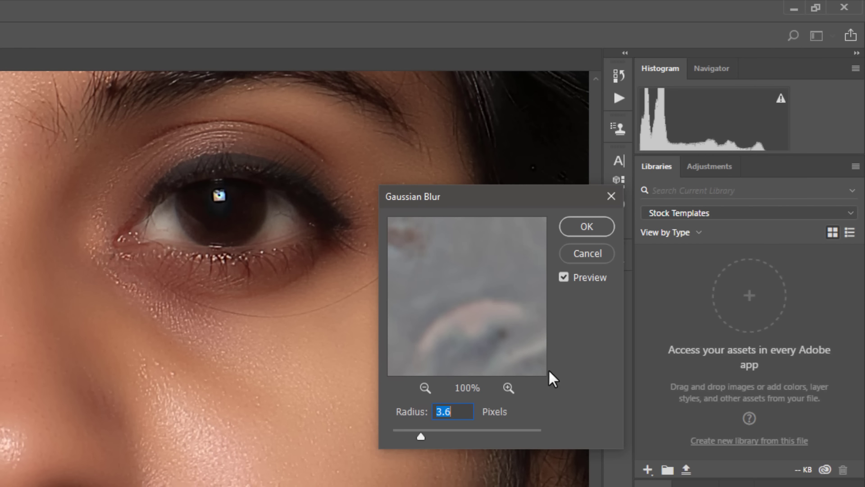
left_click_drag(414, 431, 418, 436)
mouse_move(418, 437)
left_mouse_down()
mouse_move(407, 438)
mouse_move(438, 434)
left_mouse_up()
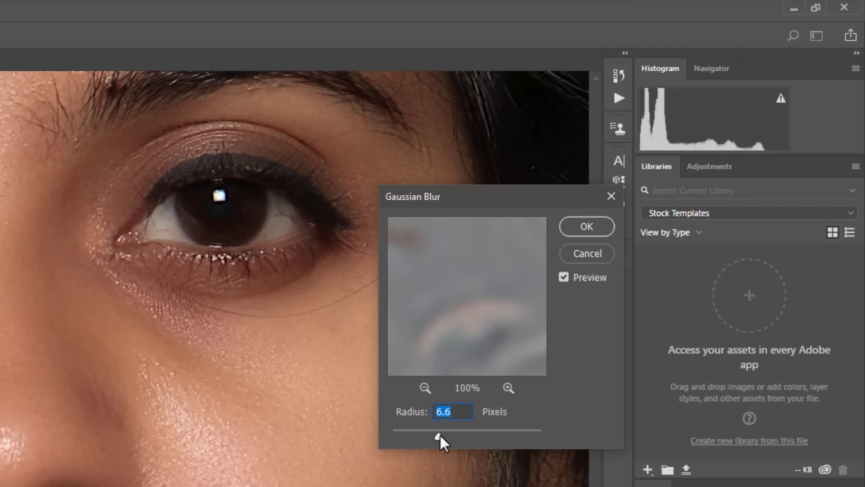
left_click_drag(439, 433, 447, 435)
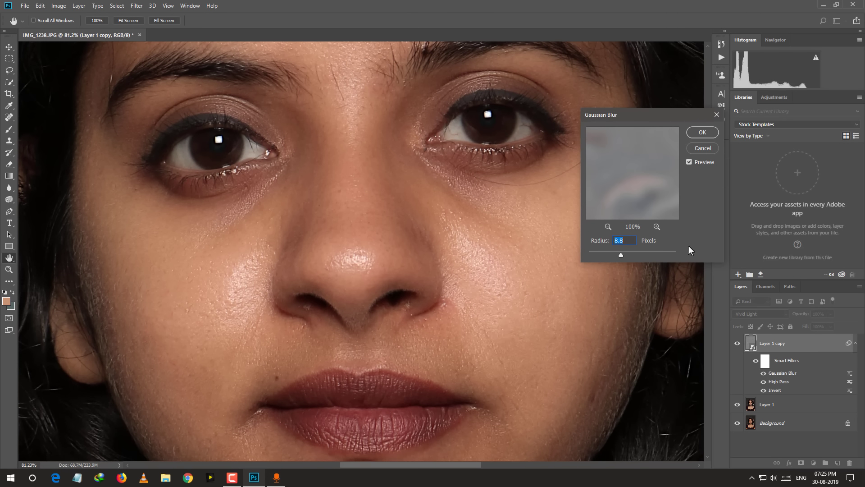
left_click(702, 132)
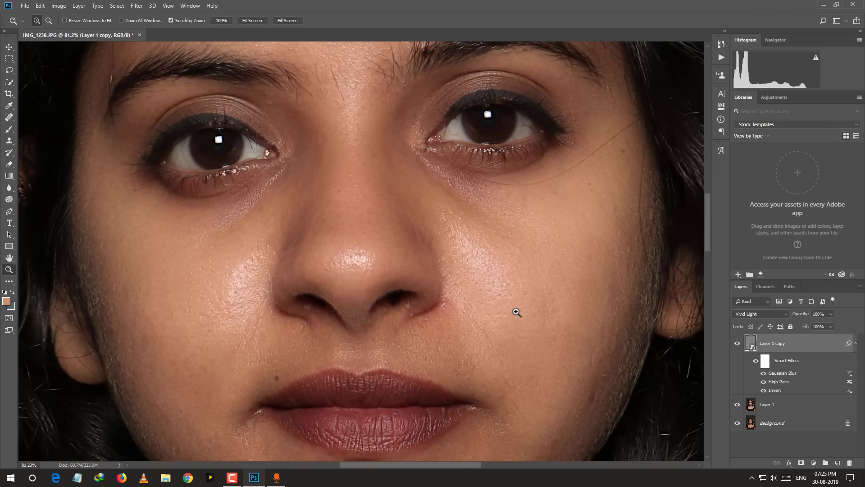
scroll(585, 297, "down", 3)
scroll(449, 184, "up", 3)
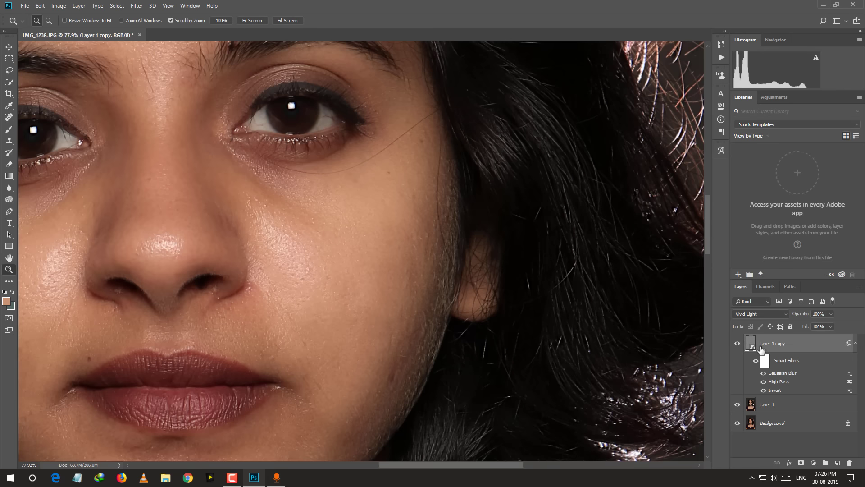
left_click(737, 344)
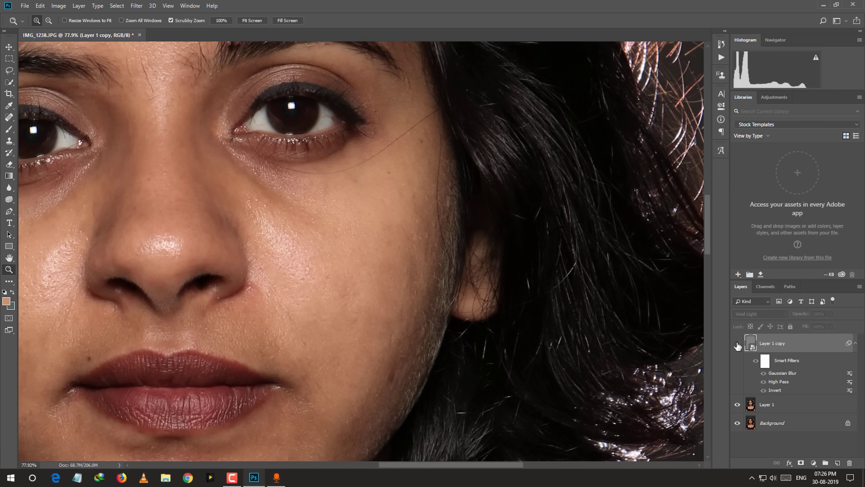
left_click(737, 343)
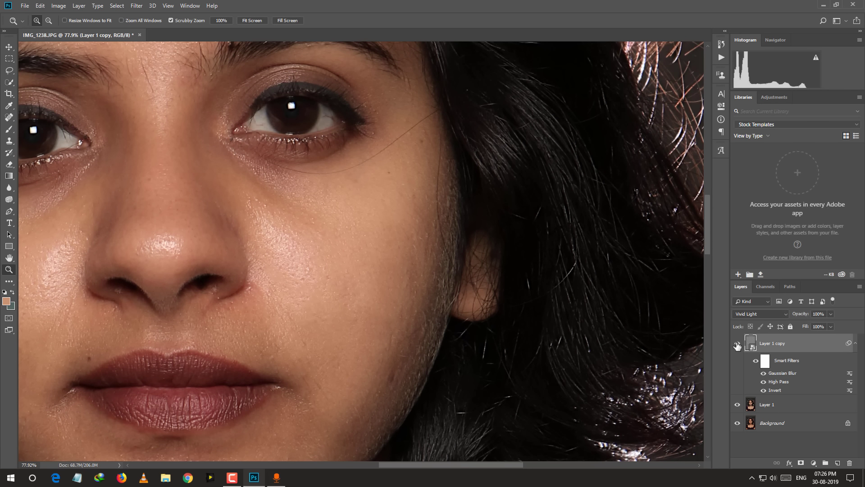
scroll(482, 282, "down", 3)
scroll(481, 282, "down", 3)
scroll(379, 306, "up", 4)
scroll(443, 351, "down", 3)
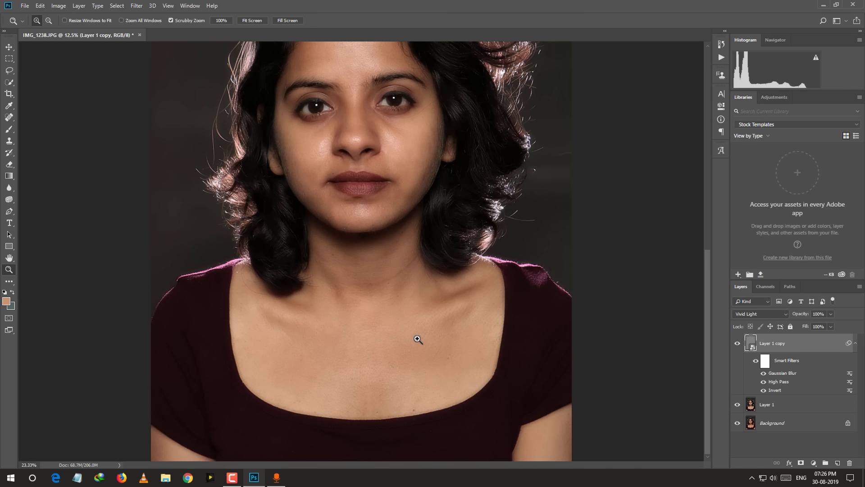
left_click(737, 344)
left_click(737, 345)
scroll(407, 224, "up", 5)
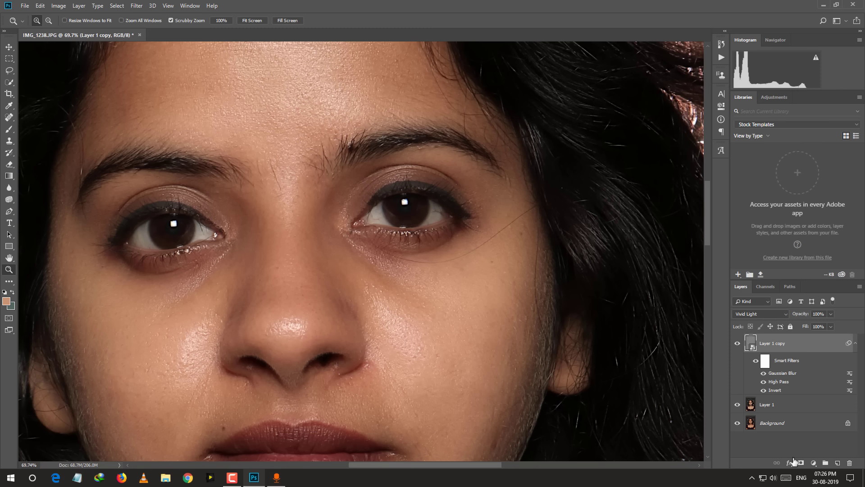
Add a black layer mask to Layer 1 copy, swap the foreground to white, and pick the Brush
key("alt")
left_click(802, 463, "alt")
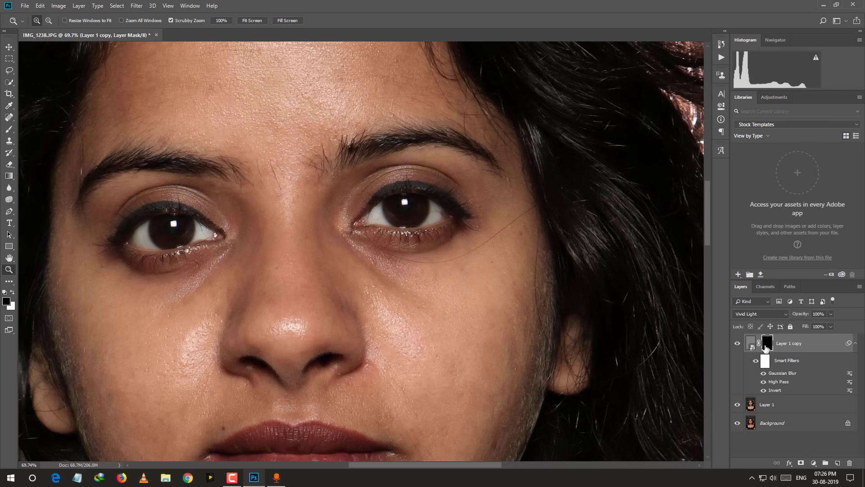
key("x")
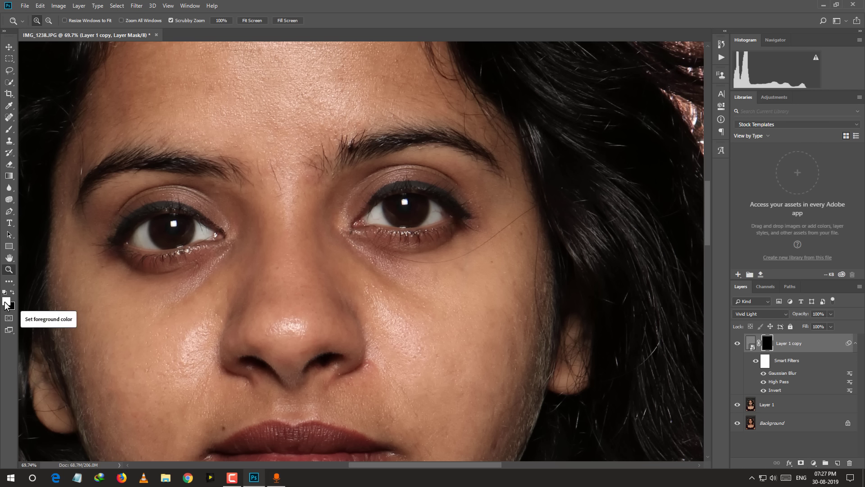
key("b")
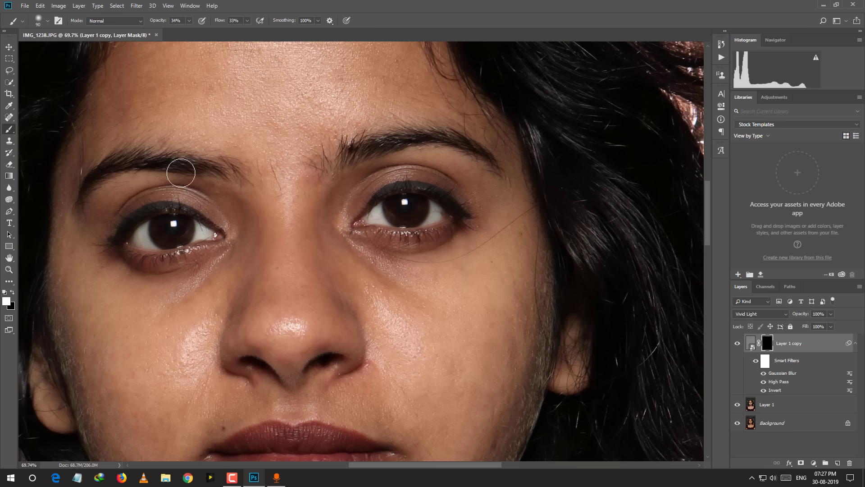
Enlarge a soft 0%-hardness brush and paint the smoothing onto the forehead
left_click(48, 21)
left_click_drag(77, 51, 100, 52)
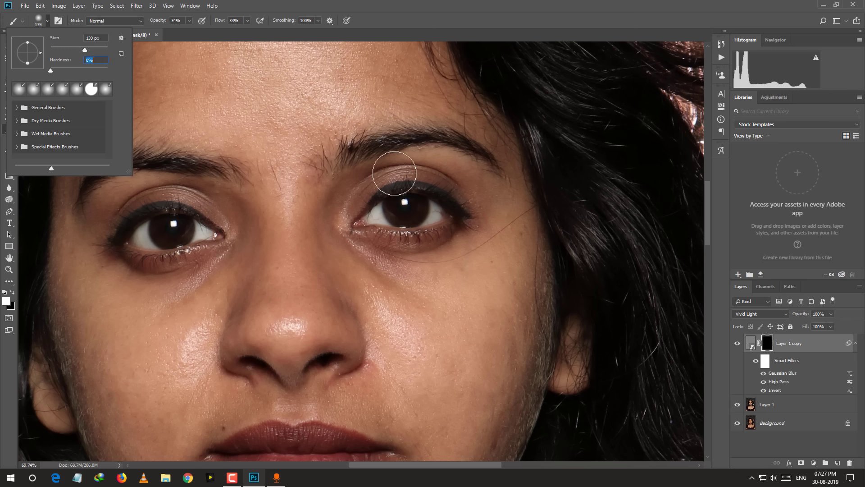
mouse_move(275, 113)
left_mouse_down()
mouse_move(356, 198)
mouse_move(330, 198)
left_mouse_up()
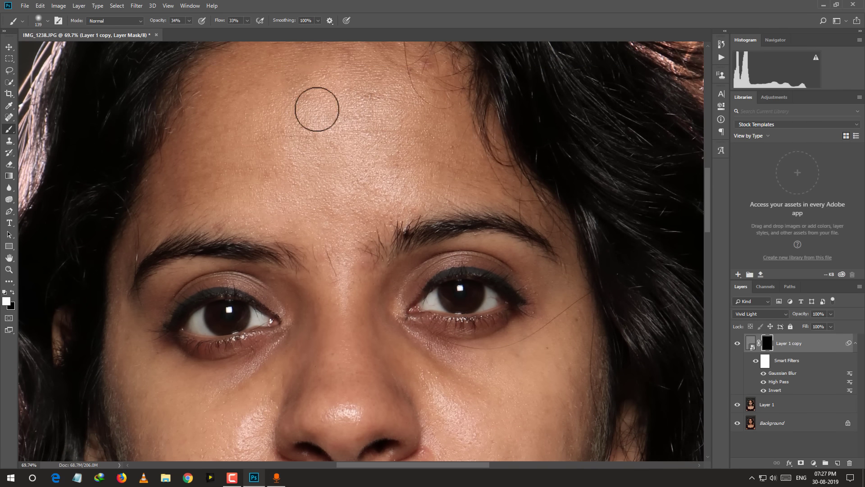
key("bracketright")
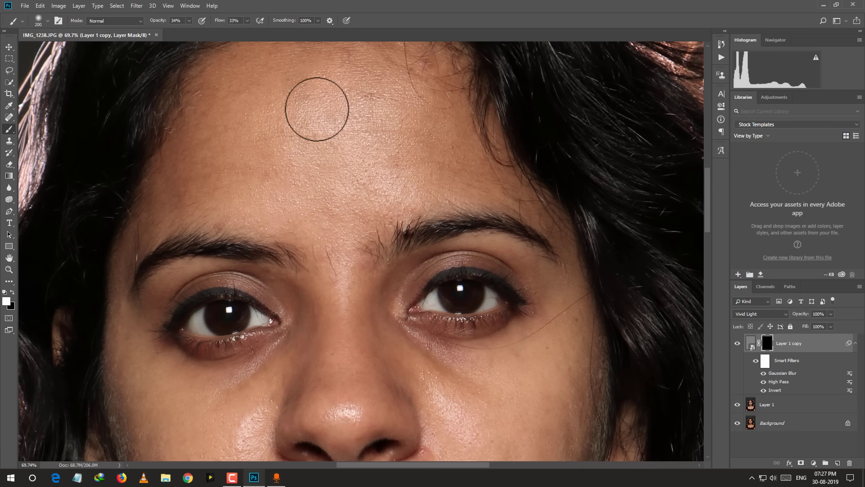
left_click_drag(317, 109, 363, 132)
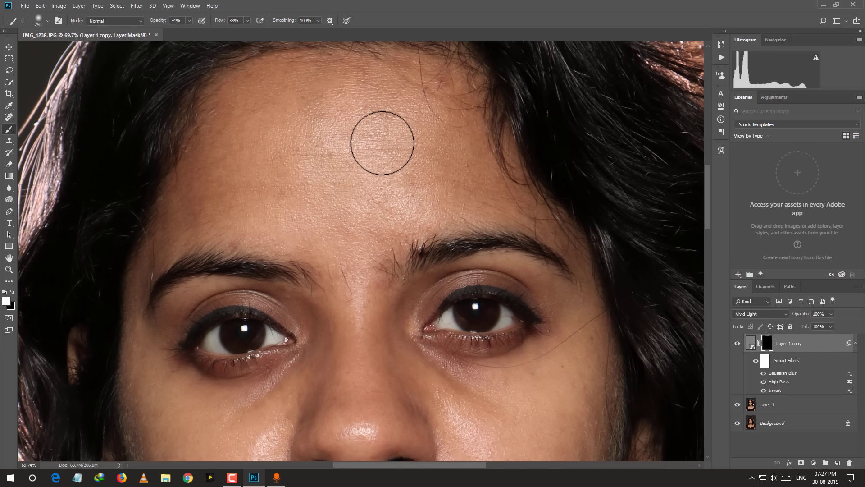
key("bracketright")
key("bracketright")
key("bracketright")
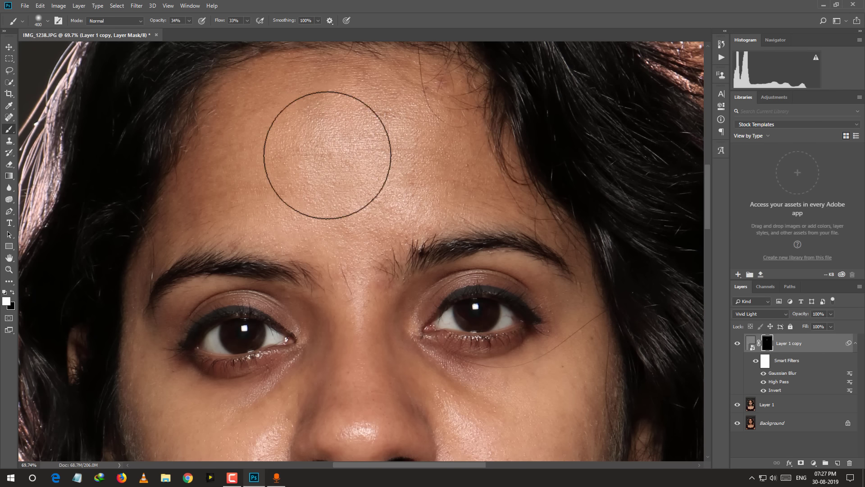
left_click_drag(354, 139, 382, 184)
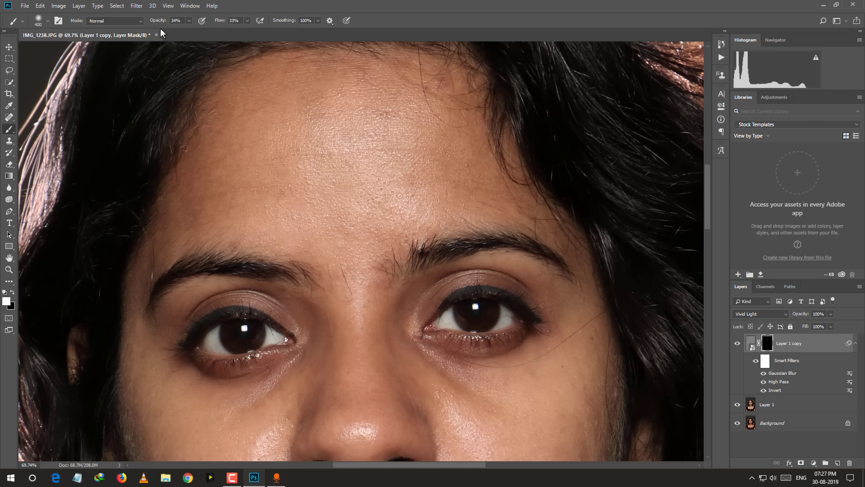
Set brush opacity and flow to 100% and paint smoothing over forehead, cheeks and nose
left_click(188, 21)
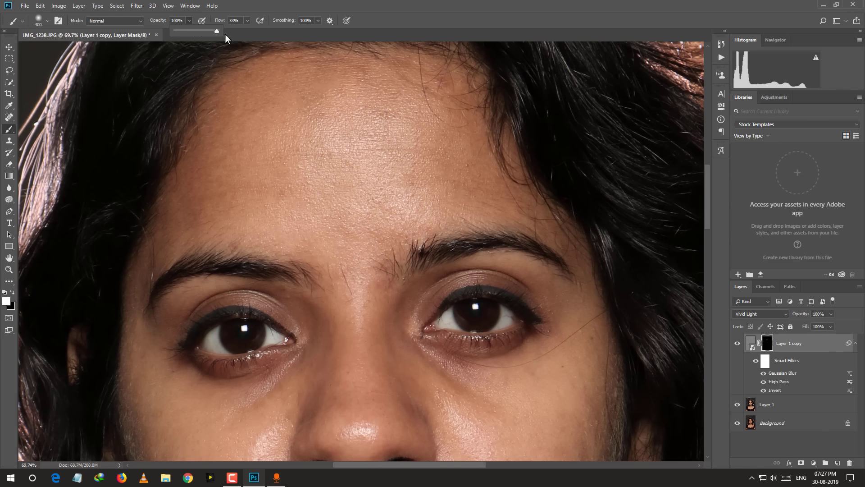
left_click(247, 21)
left_click(382, 120)
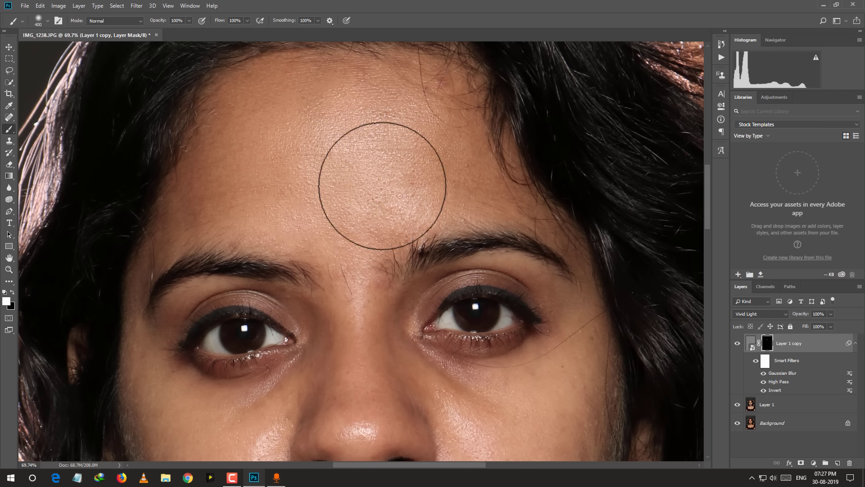
mouse_move(361, 219)
left_mouse_down()
mouse_move(414, 97)
mouse_move(212, 116)
mouse_move(460, 112)
left_mouse_up()
key("bracketleft")
key("bracketleft")
key("bracketleft")
mouse_move(377, 385)
left_mouse_down()
mouse_move(454, 169)
mouse_move(440, 284)
left_mouse_up()
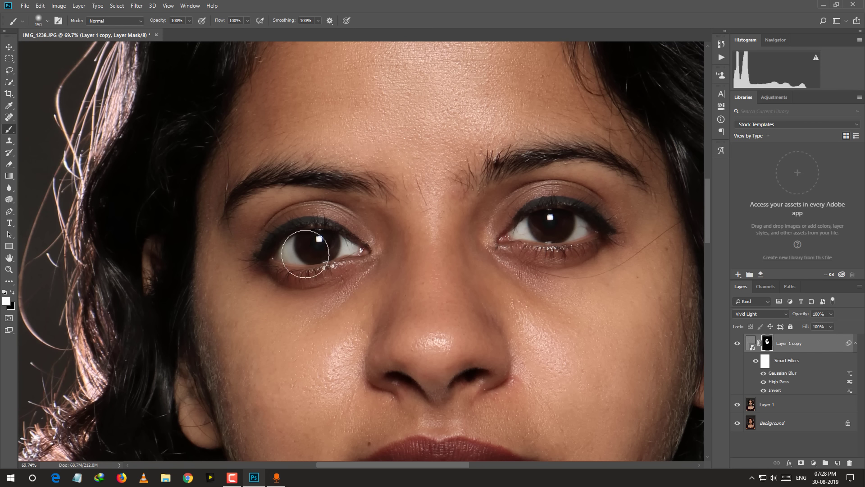
Zoom in on the left eye and shrink the brush to 80 px to paint under it
key("z")
left_click_drag(320, 223, 367, 251)
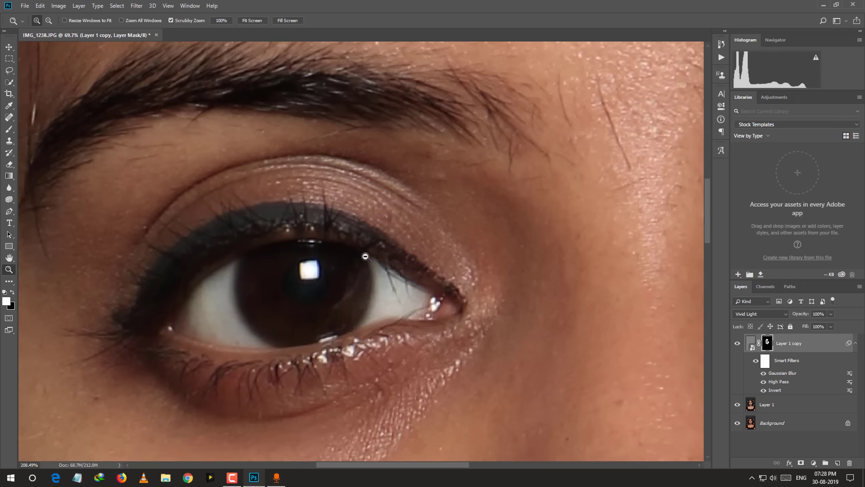
key("b")
key("bracketleft")
key("bracketleft")
key("bracketleft")
key("bracketleft")
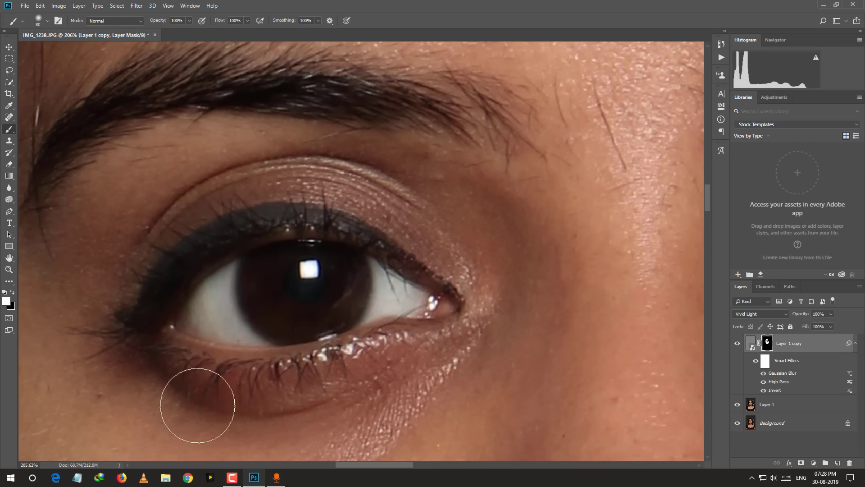
Zoom in on the right eye and paint white on the mask under it
key("z")
key("ctrl+0")
left_click_drag(608, 321, 658, 320)
key("b")
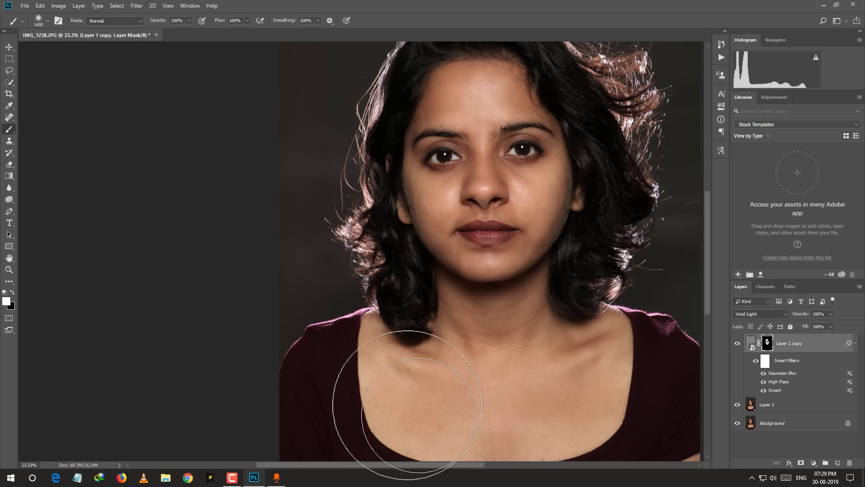
Paint the mask over the neck, chest and chin with a 1400 px brush, then zoom on the cheek
mouse_move(544, 354)
left_mouse_down()
mouse_move(444, 305)
mouse_move(409, 309)
mouse_move(386, 293)
mouse_move(538, 320)
mouse_move(560, 386)
mouse_move(367, 343)
mouse_move(424, 251)
mouse_move(550, 398)
mouse_move(554, 367)
mouse_move(419, 290)
mouse_move(431, 310)
left_mouse_up()
left_click_drag(591, 239, 504, 243)
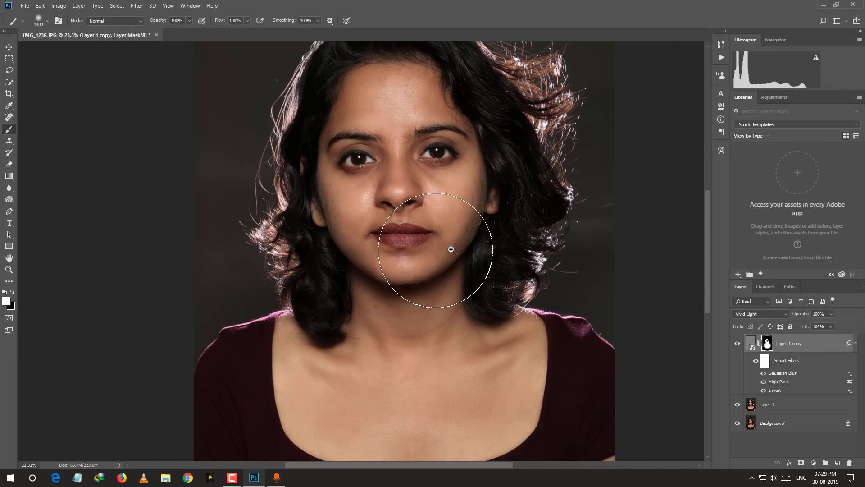
key("z")
mouse_move(435, 186)
left_mouse_down()
mouse_move(498, 255)
mouse_move(473, 241)
left_mouse_up()
right_click(472, 229)
left_click(489, 240)
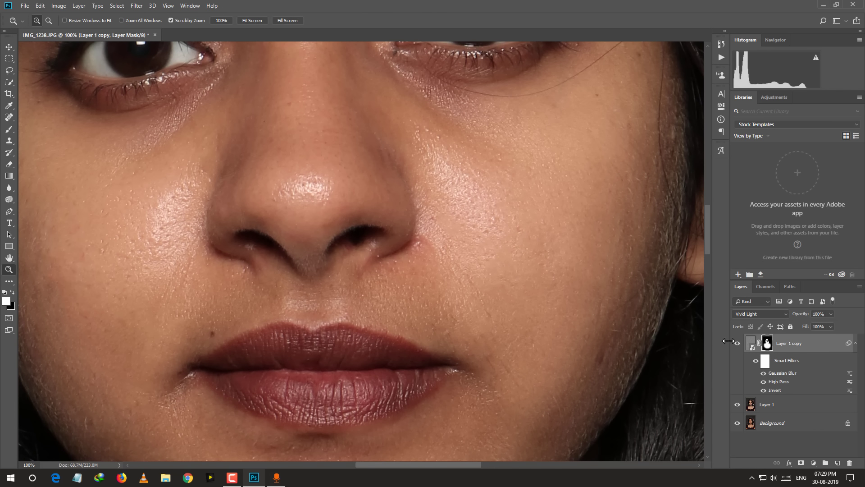
left_click(737, 343)
left_click(737, 343)
left_click(737, 343)
left_click(735, 345)
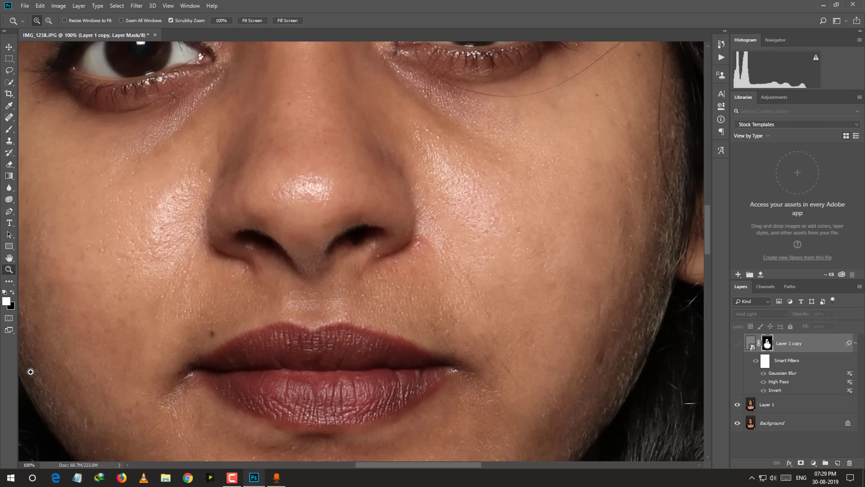
left_click(737, 345)
left_click(737, 345)
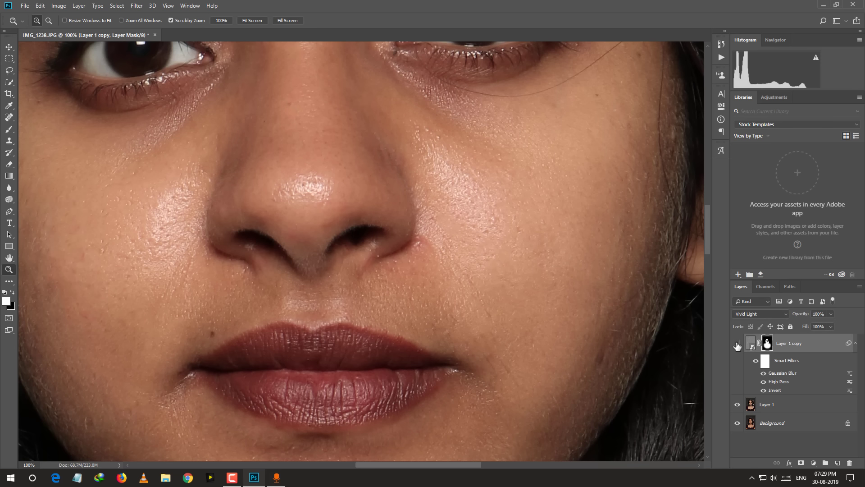
key("ctrl+0")
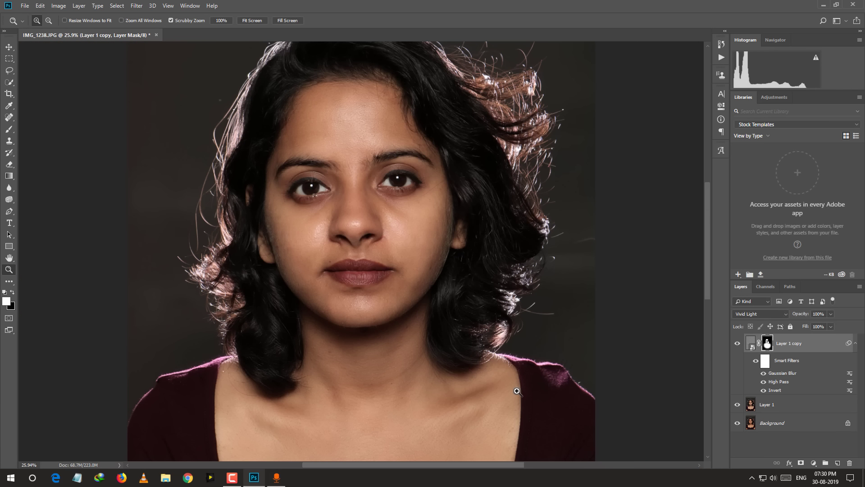